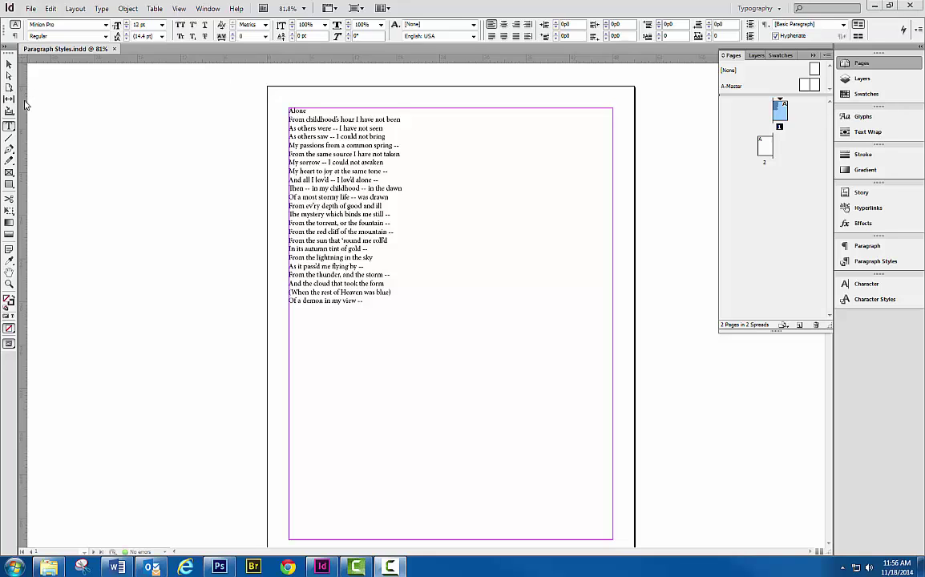
# Zoom in on the Alone poem text with a Zoom tool marquee
pyautogui.click(9, 285)
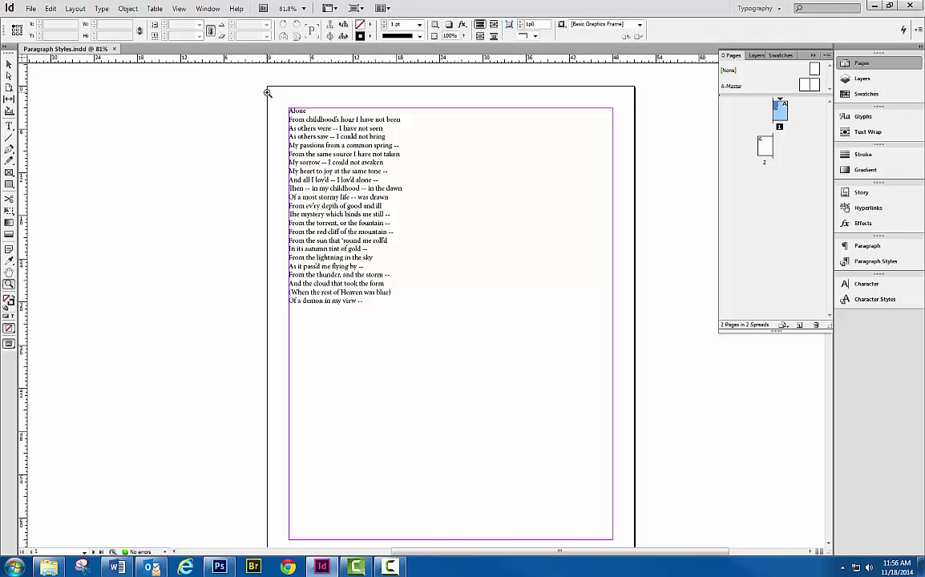
pyautogui.moveTo(267, 93); pyautogui.dragTo(480, 332)
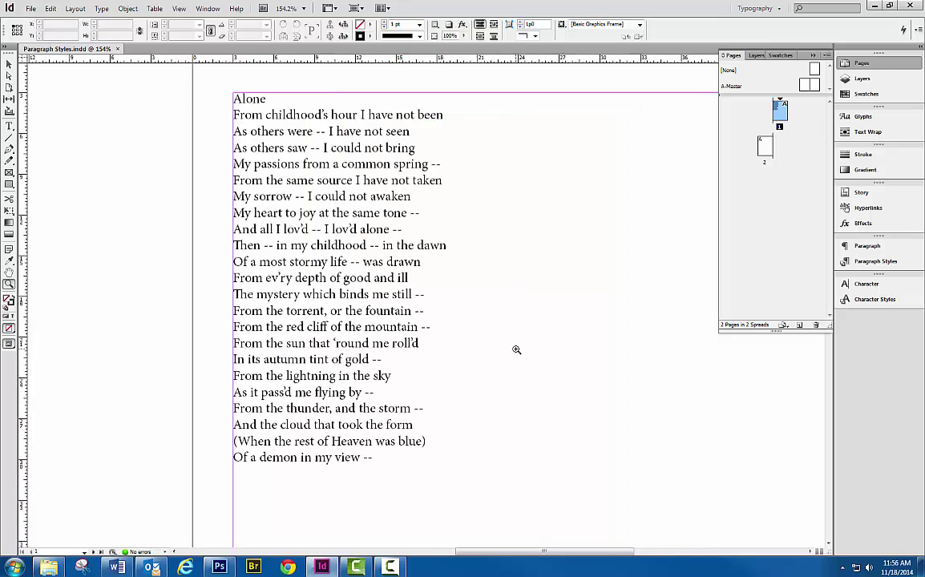
# Create a new paragraph style named Poem Title
pyautogui.click(861, 262)
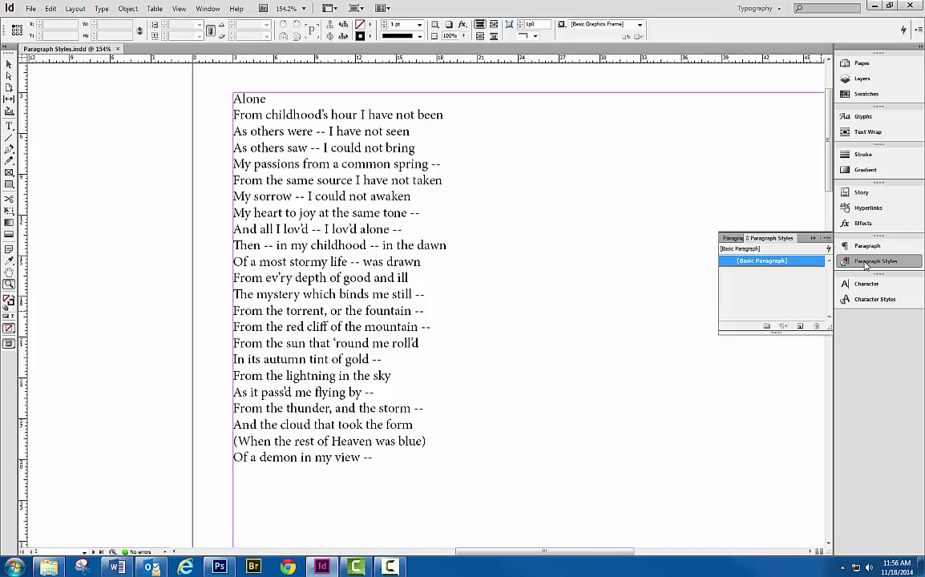
pyautogui.click(827, 239)
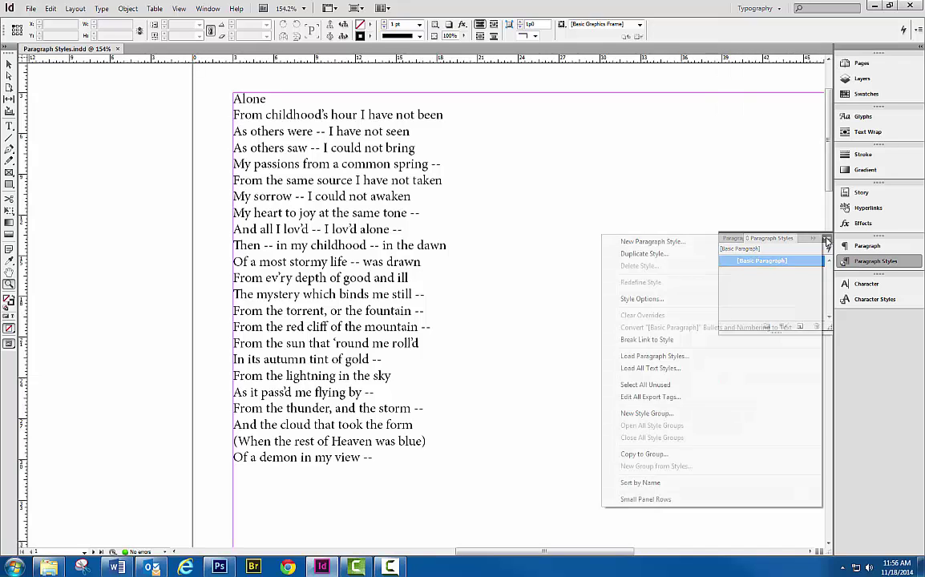
pyautogui.click(670, 241)
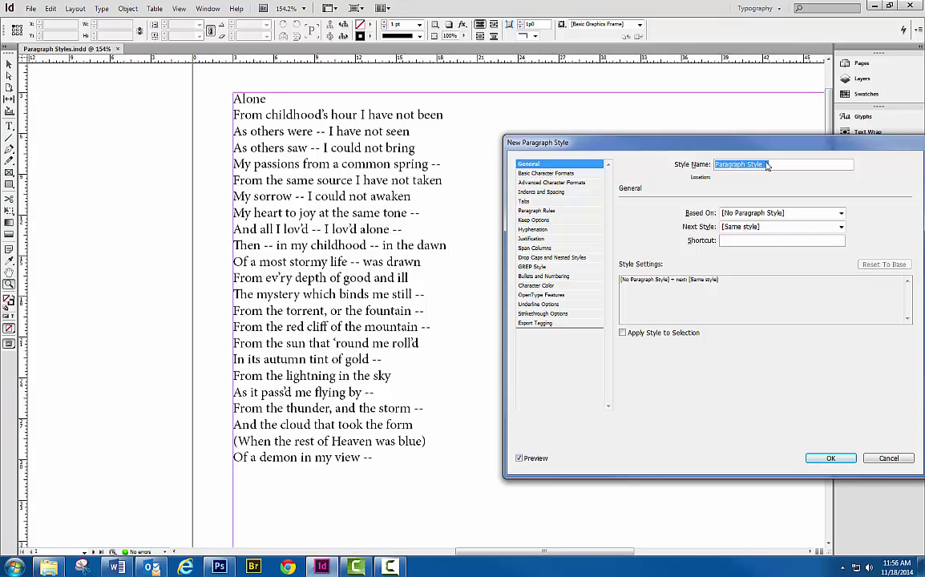
pyautogui.write('Poem Title')
# Give the Poem Title style Arial Bold at 36 pt
pyautogui.click(531, 173)
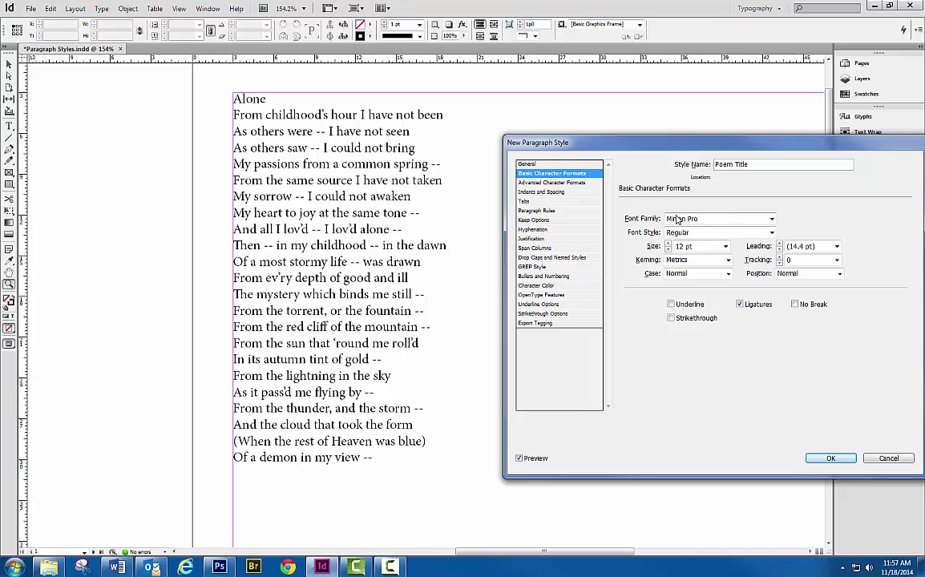
pyautogui.click(771, 219)
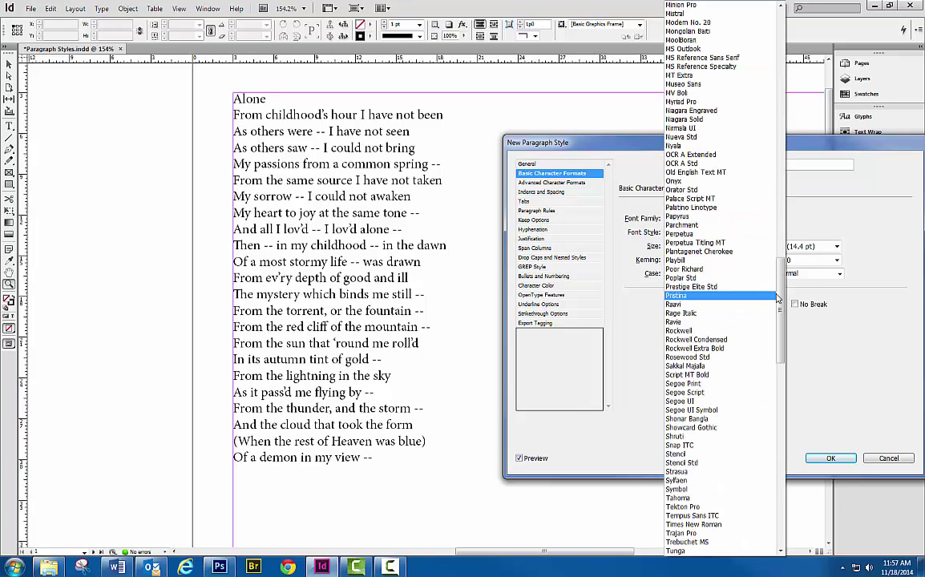
pyautogui.scroll(20, 776, 298)
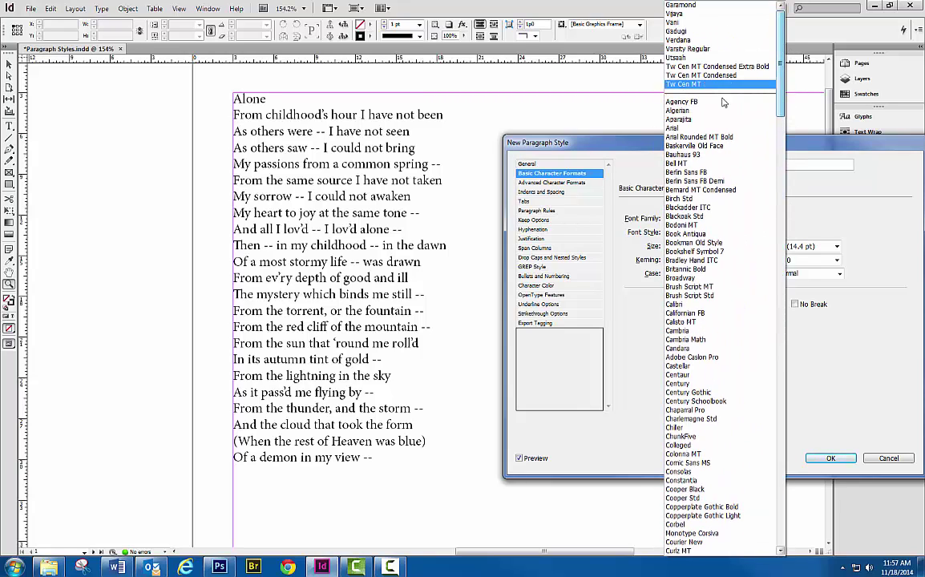
pyautogui.click(717, 128)
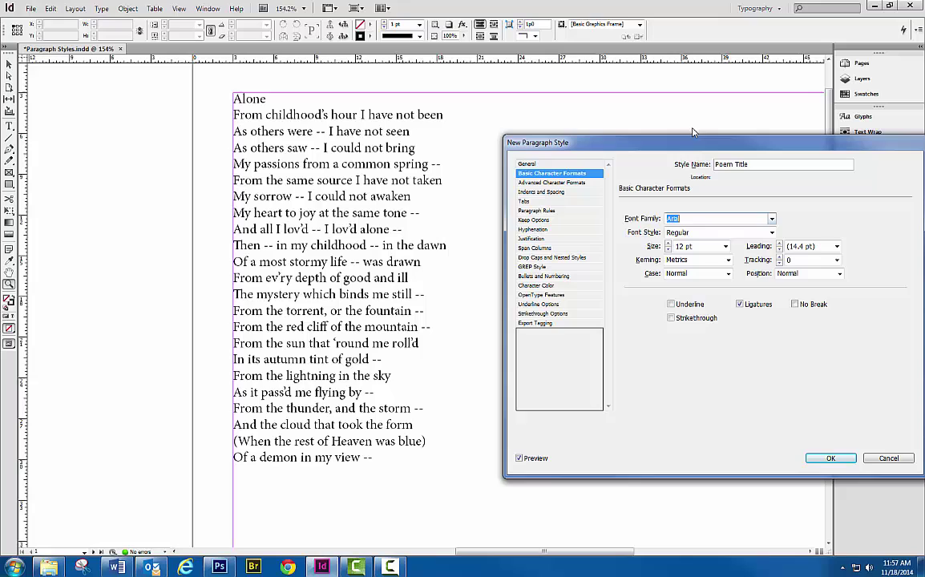
pyautogui.click(726, 246)
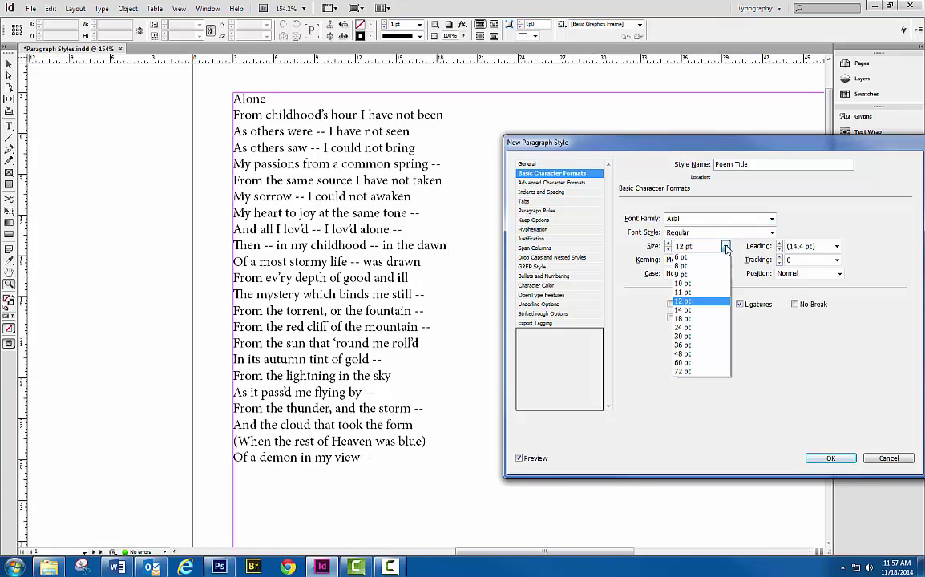
pyautogui.click(700, 345)
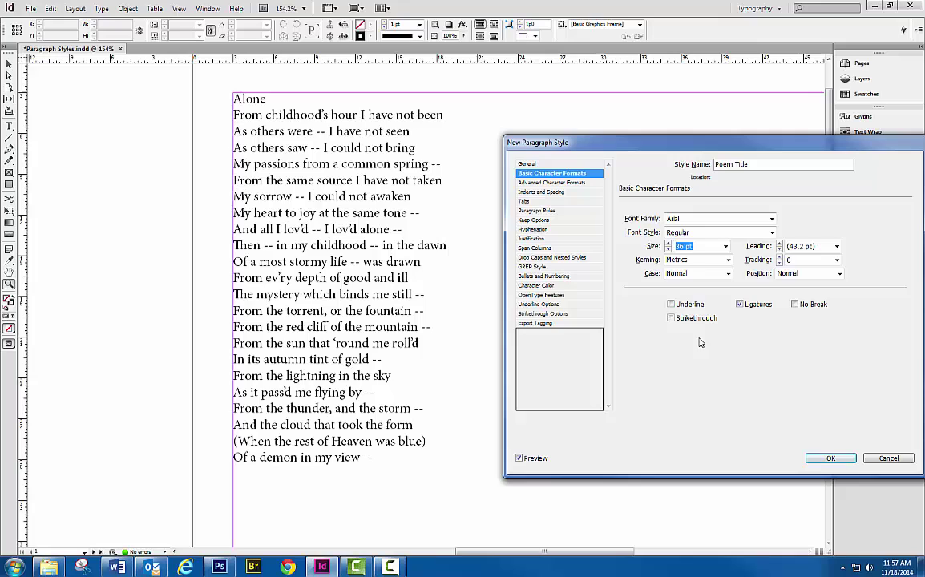
pyautogui.click(704, 233)
pyautogui.click(770, 232)
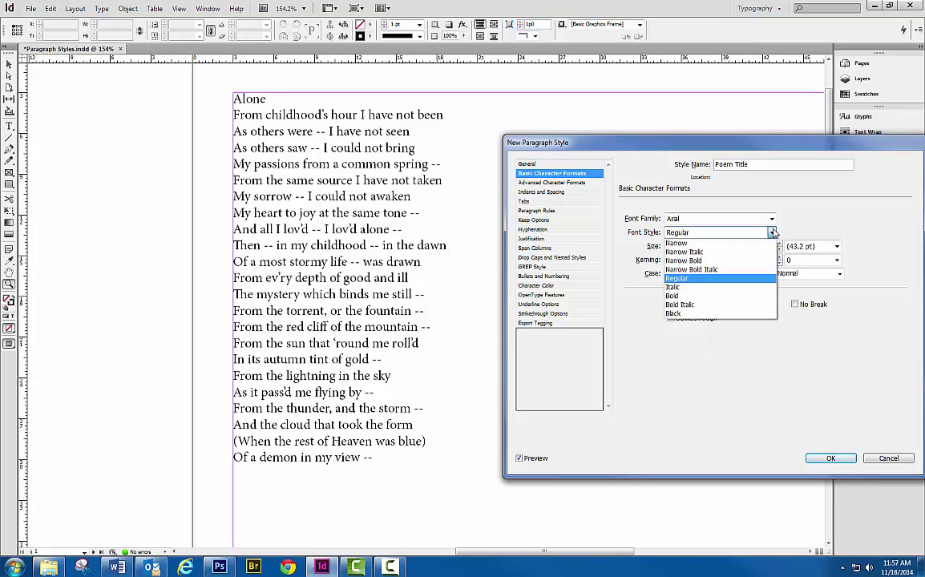
pyautogui.click(694, 299)
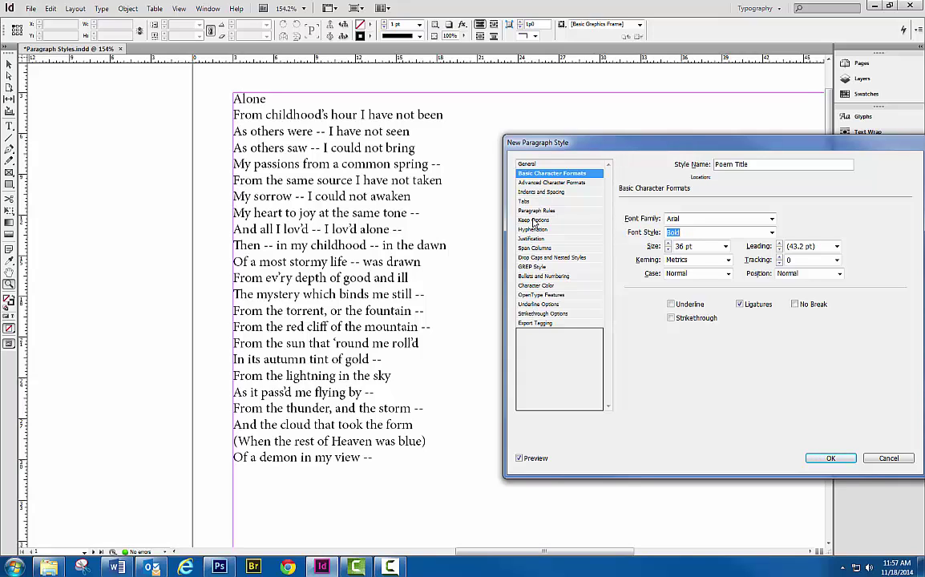
pyautogui.click(551, 193)
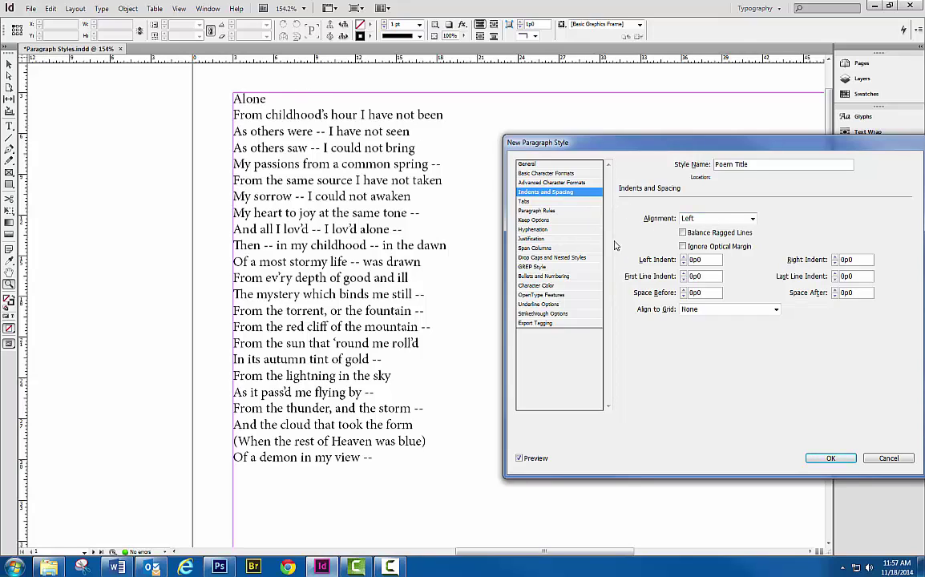
# Set the Poem Title style's alignment to Center
pyautogui.click(730, 219)
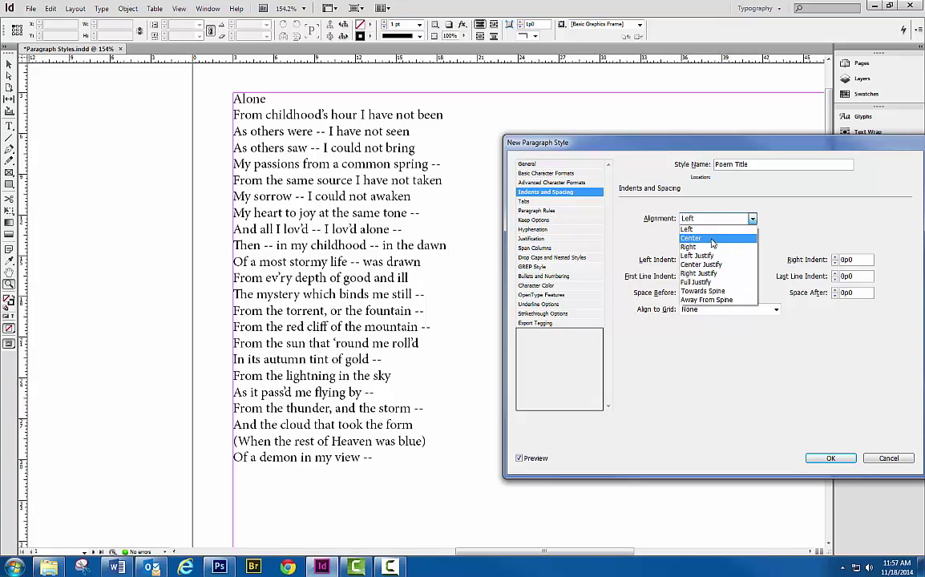
pyautogui.click(712, 239)
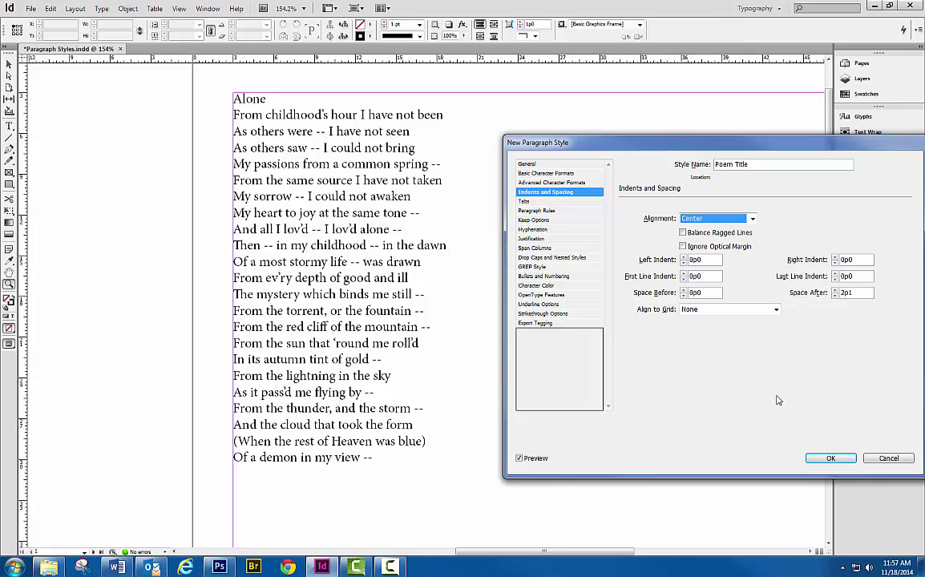
# Save the Poem Title style and apply it to the Alone heading line
pyautogui.click(832, 459)
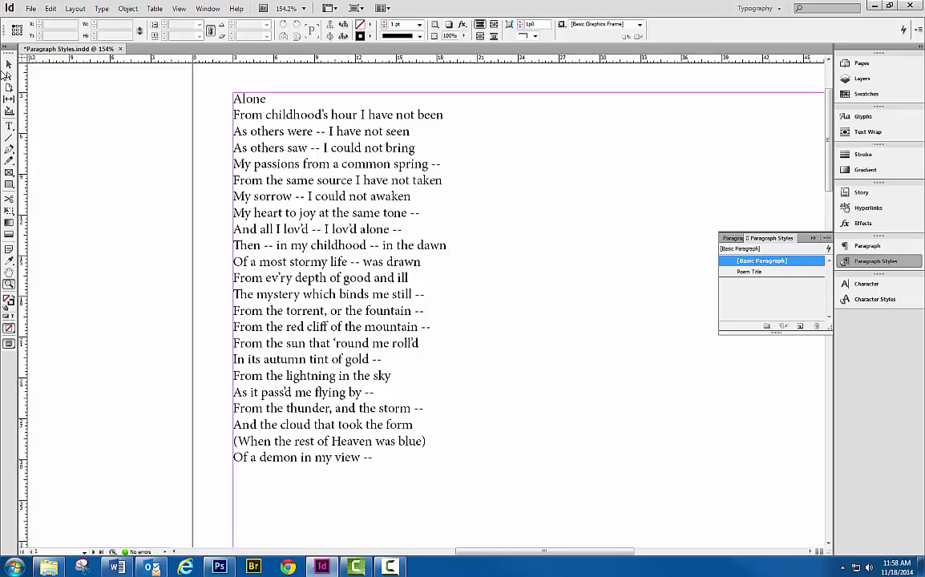
pyautogui.click(8, 126)
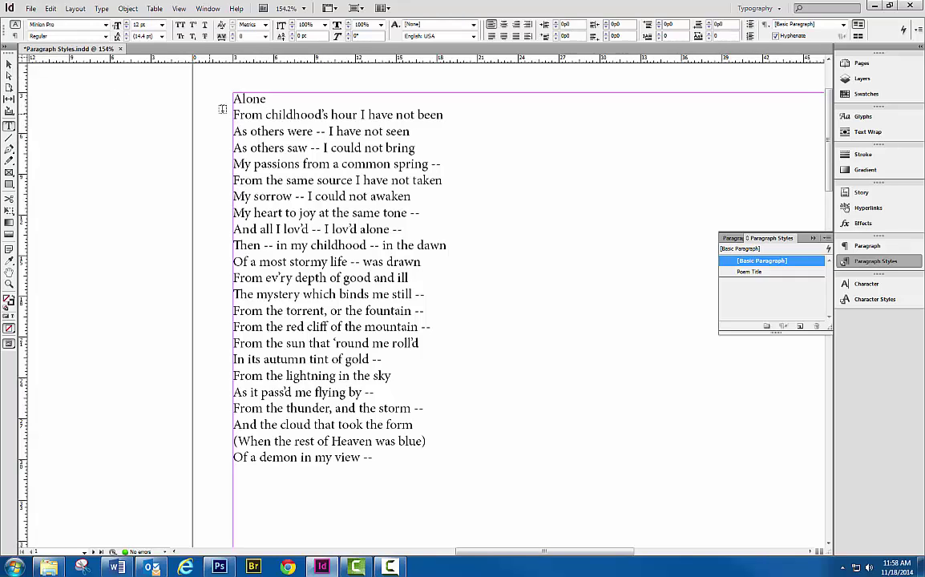
pyautogui.click(254, 98)
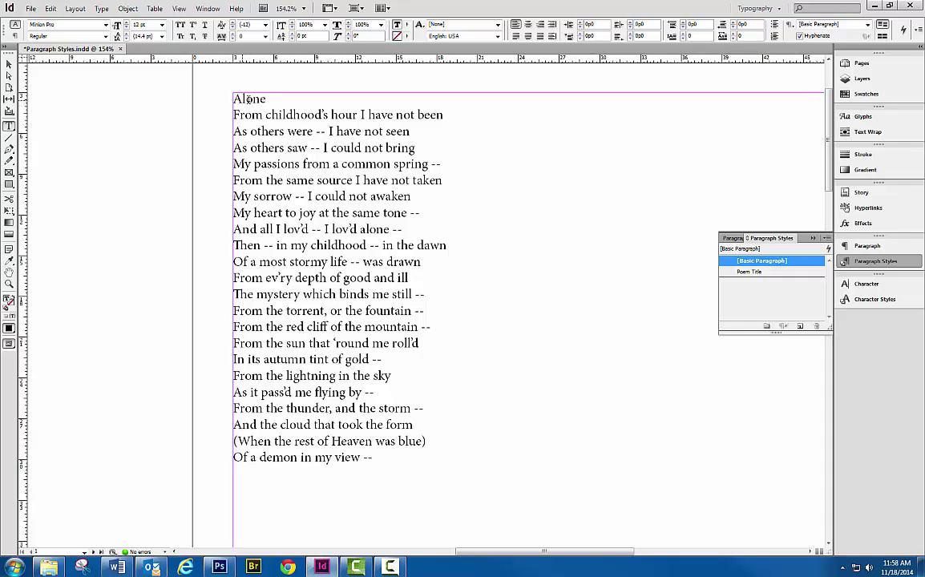
pyautogui.click(752, 272)
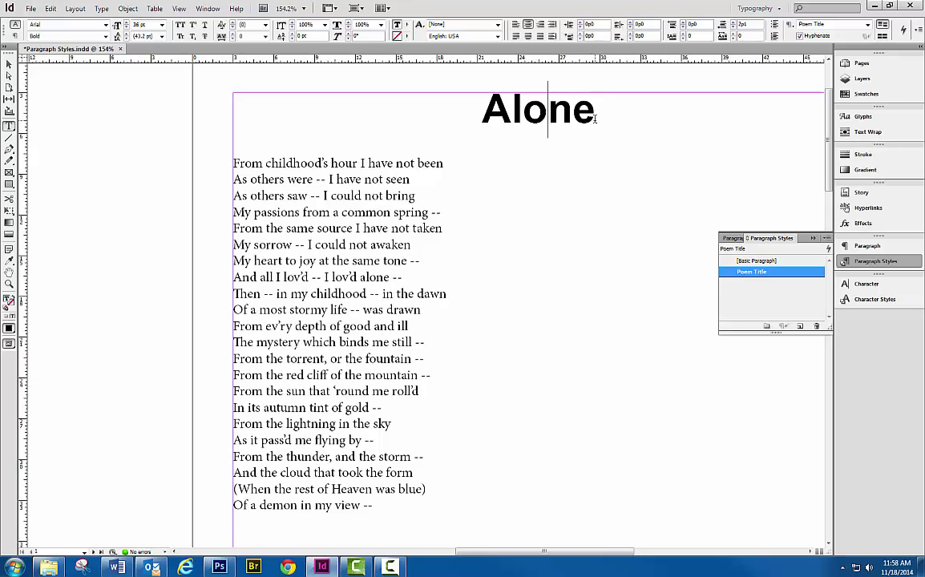
# Lower the Poem Title style's font size to 29 pt
pyautogui.doubleClick(752, 274)
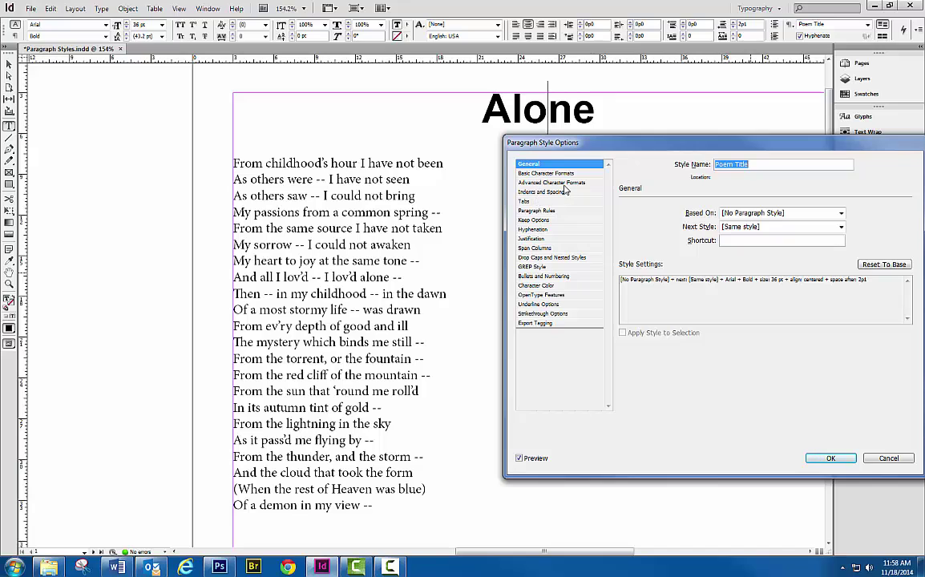
pyautogui.click(541, 173)
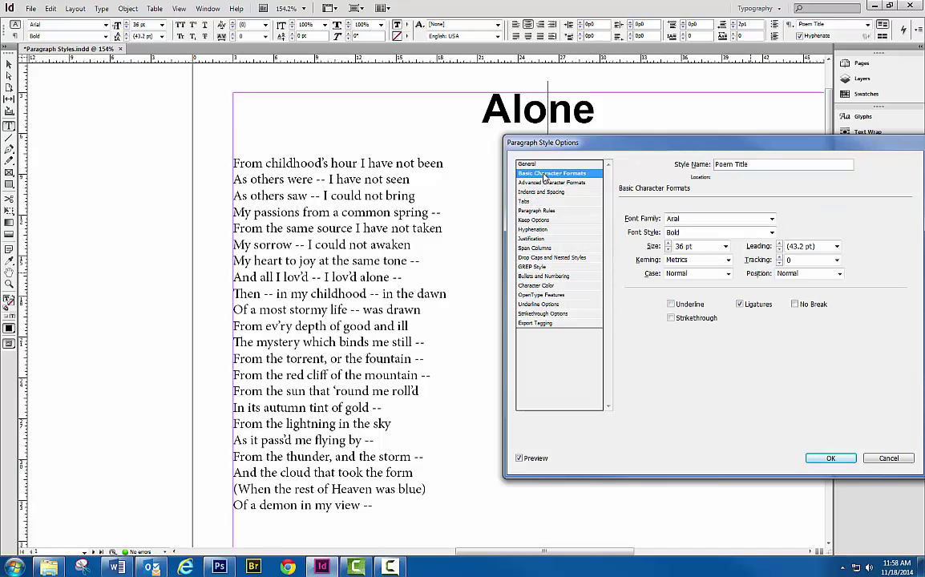
pyautogui.click(668, 249)
pyautogui.click(667, 249)
pyautogui.click(668, 249)
pyautogui.click(667, 249)
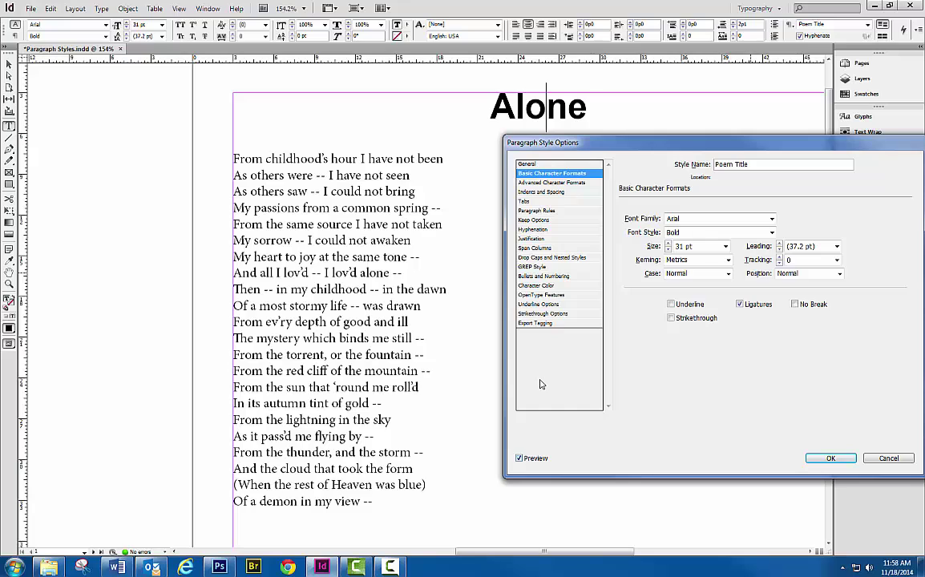
pyautogui.click(668, 249)
pyautogui.click(667, 249)
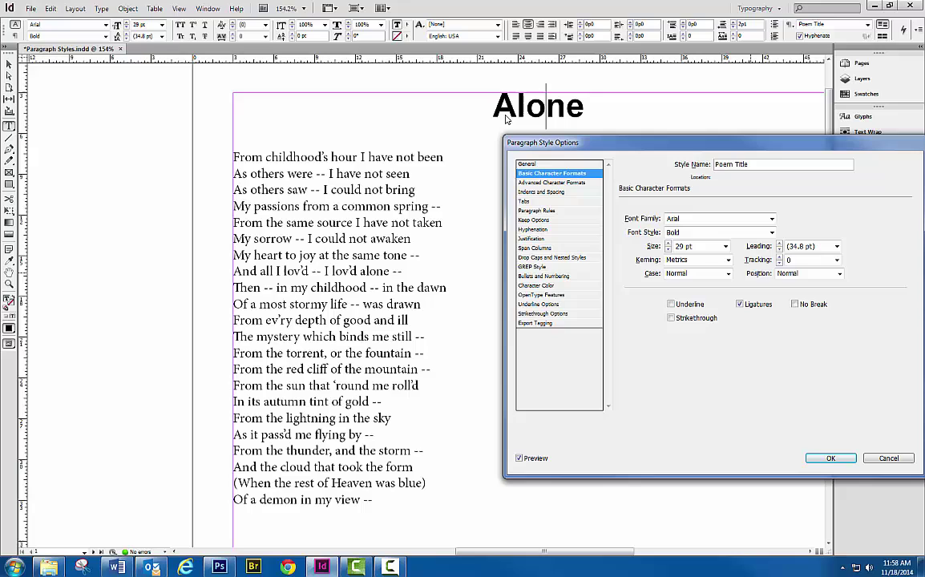
# Reduce the Poem Title space after to 1p1 and save the style
pyautogui.click(541, 194)
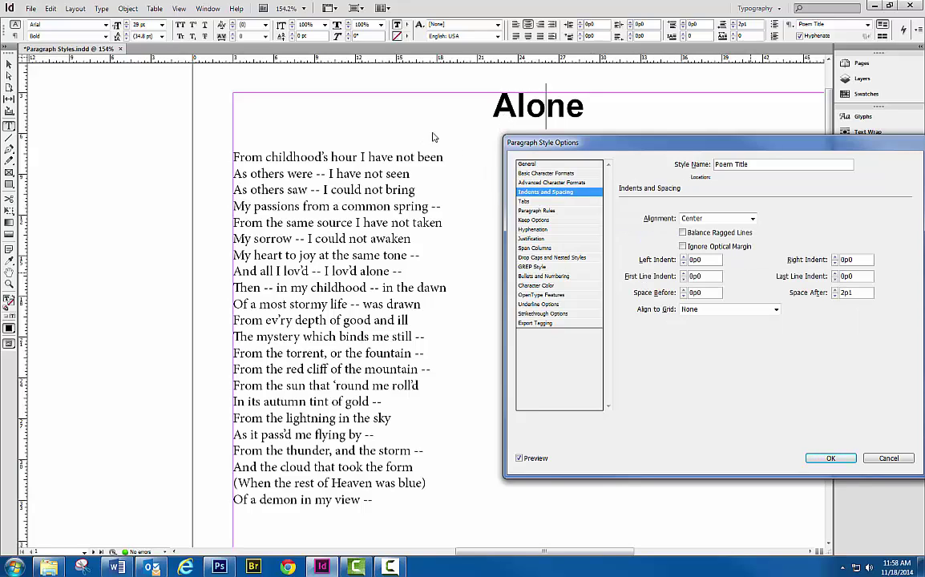
pyautogui.click(835, 296)
pyautogui.click(835, 296)
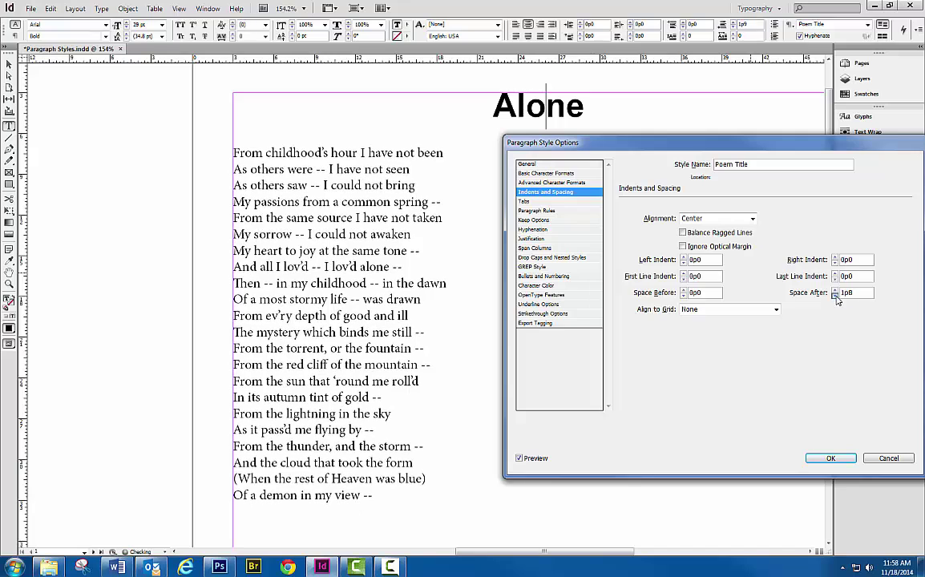
pyautogui.click(836, 297)
pyautogui.click(835, 297)
pyautogui.click(835, 297)
pyautogui.click(835, 296)
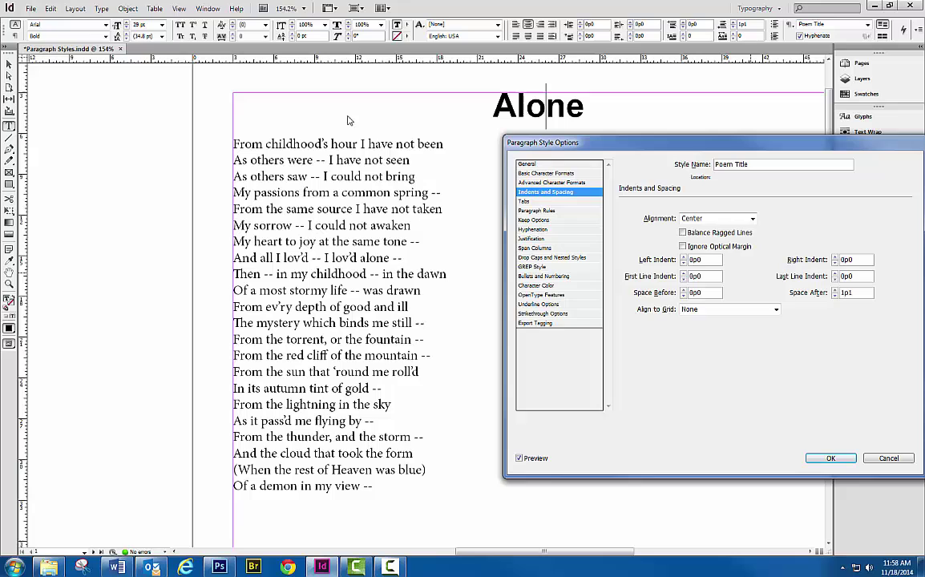
pyautogui.click(830, 458)
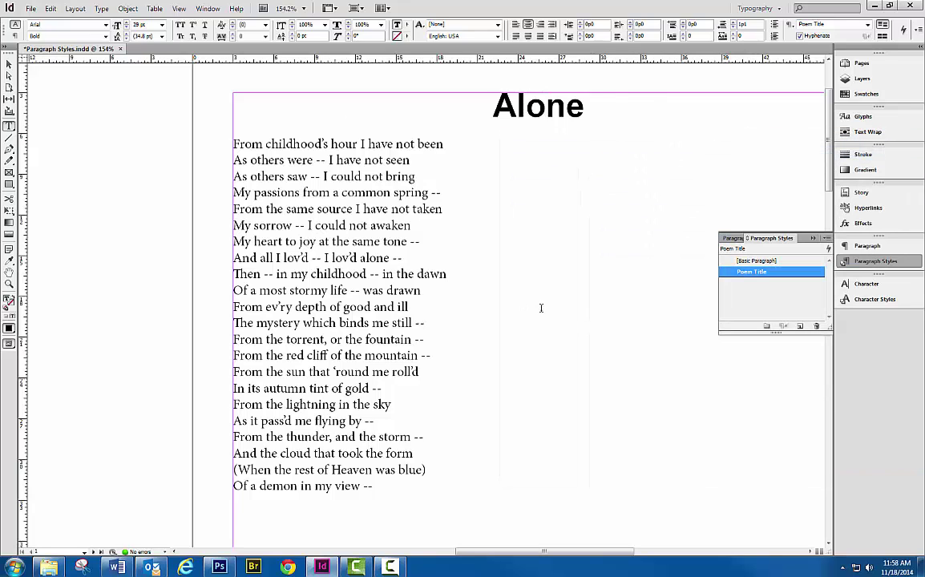
pyautogui.click(8, 63)
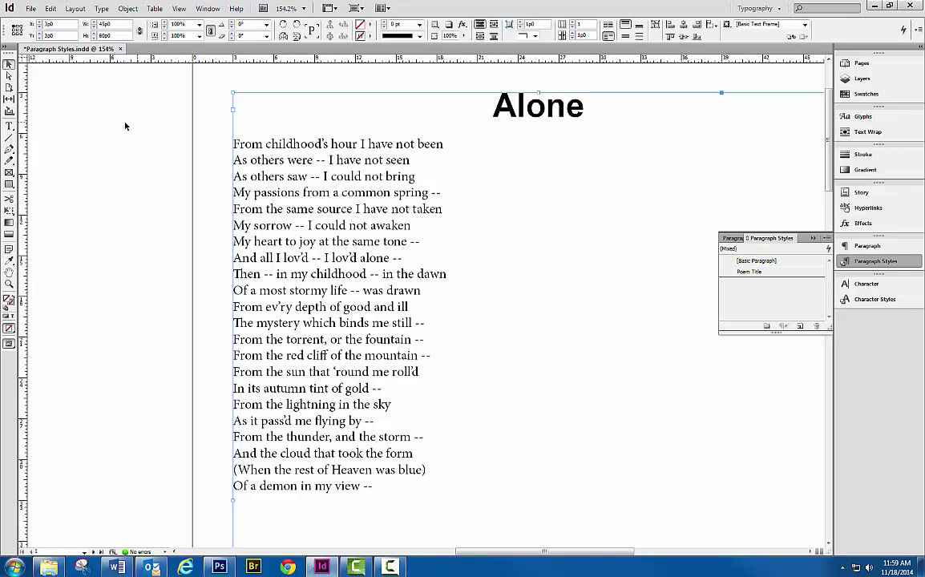
pyautogui.click(155, 106)
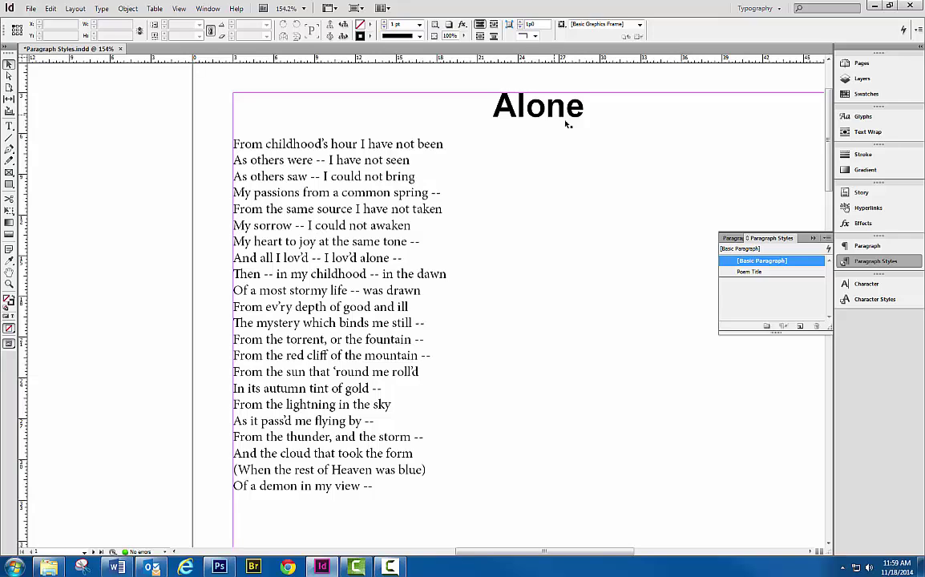
pyautogui.click(827, 238)
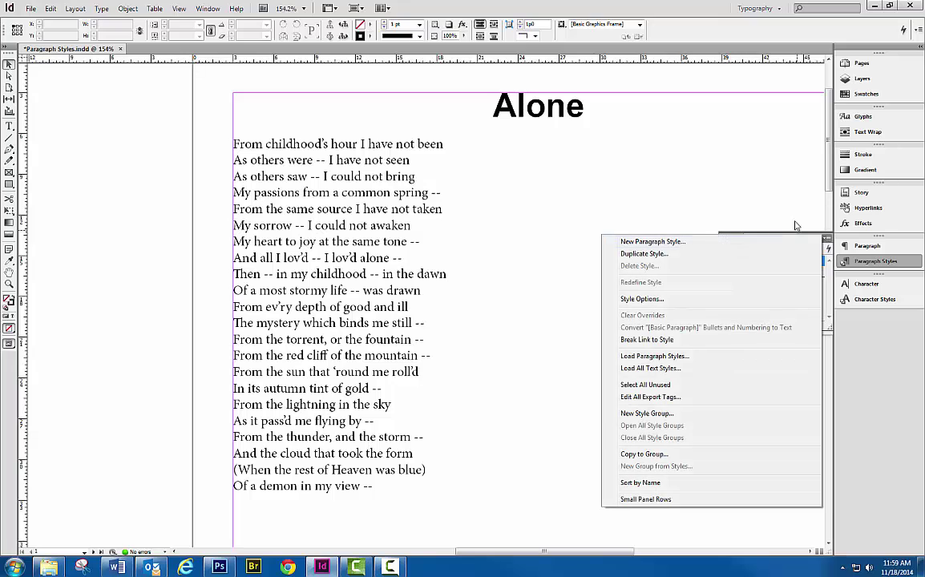
pyautogui.click(711, 163)
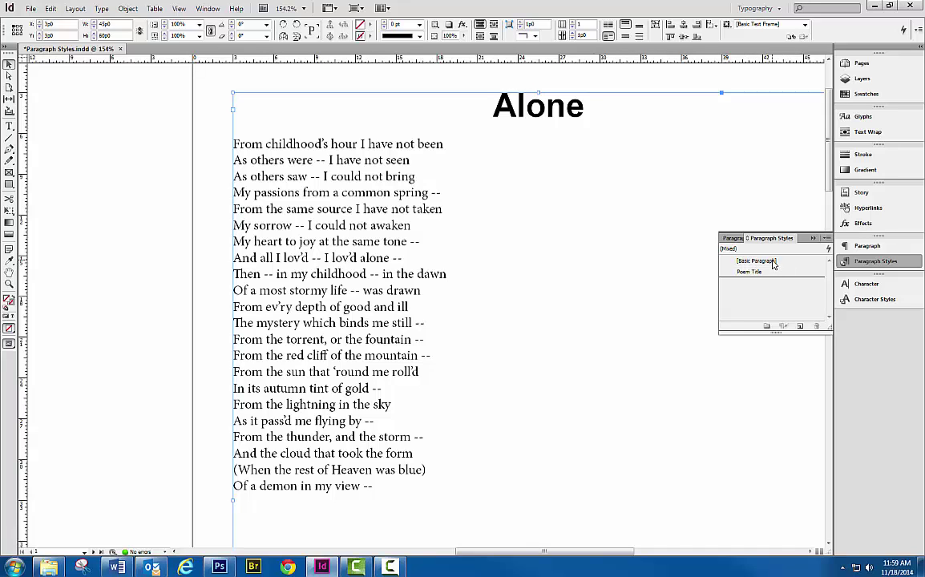
pyautogui.doubleClick(774, 265)
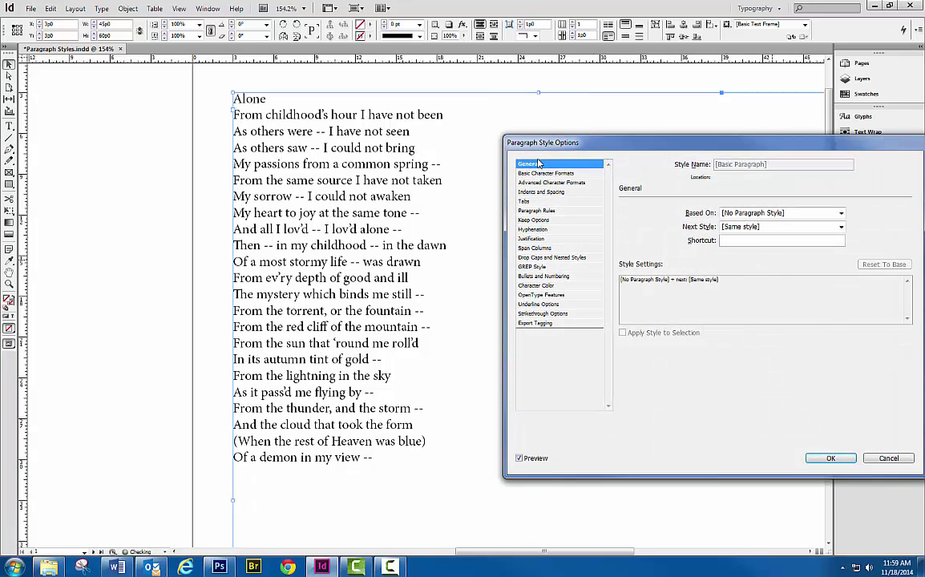
pyautogui.click(830, 457)
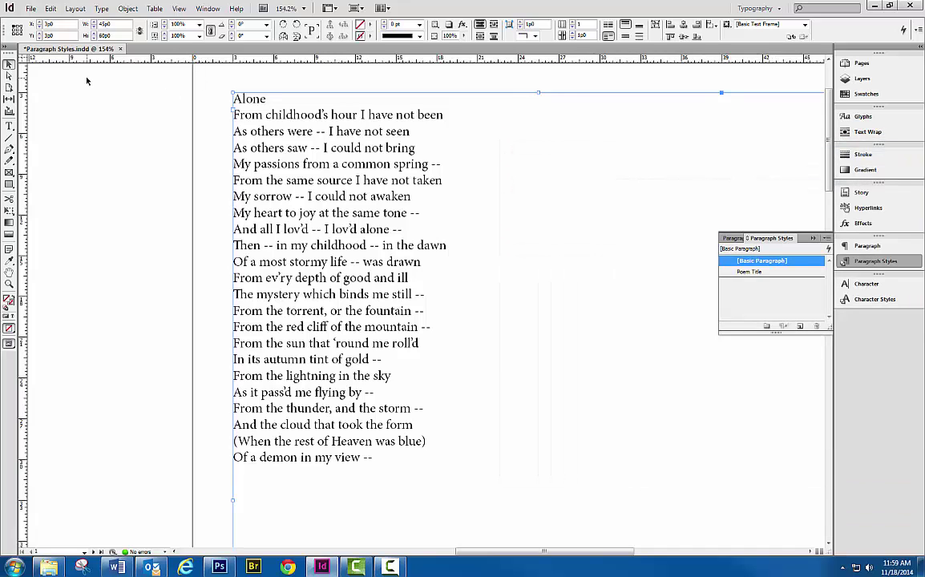
pyautogui.hotkey('ctrl', 'z')
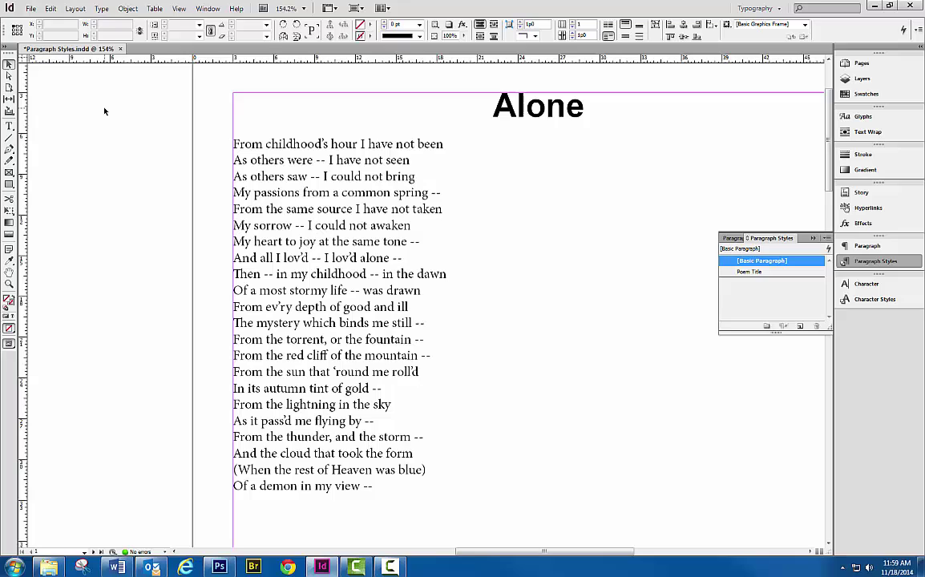
pyautogui.click(104, 111)
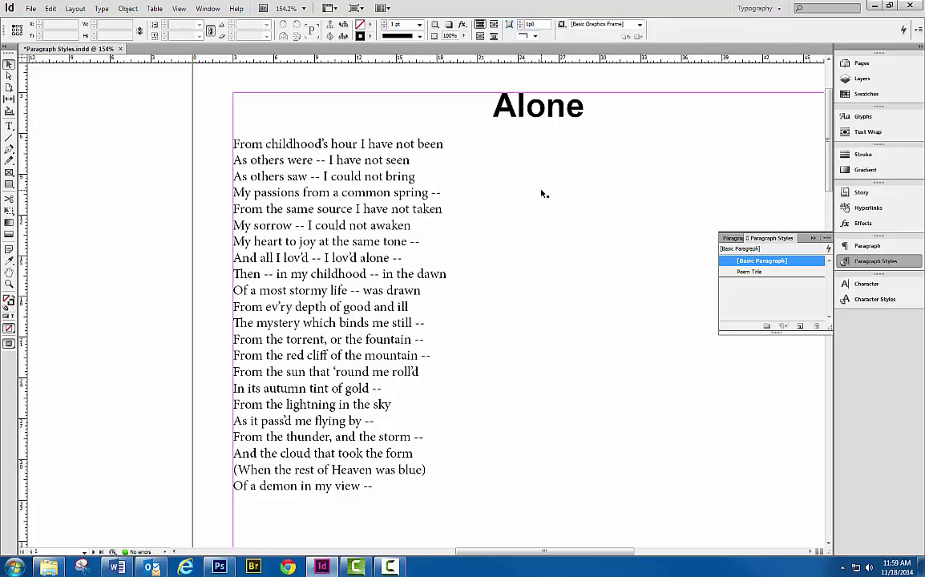
# Set the Basic Paragraph style's font to Arial at 11 pt
pyautogui.doubleClick(766, 261)
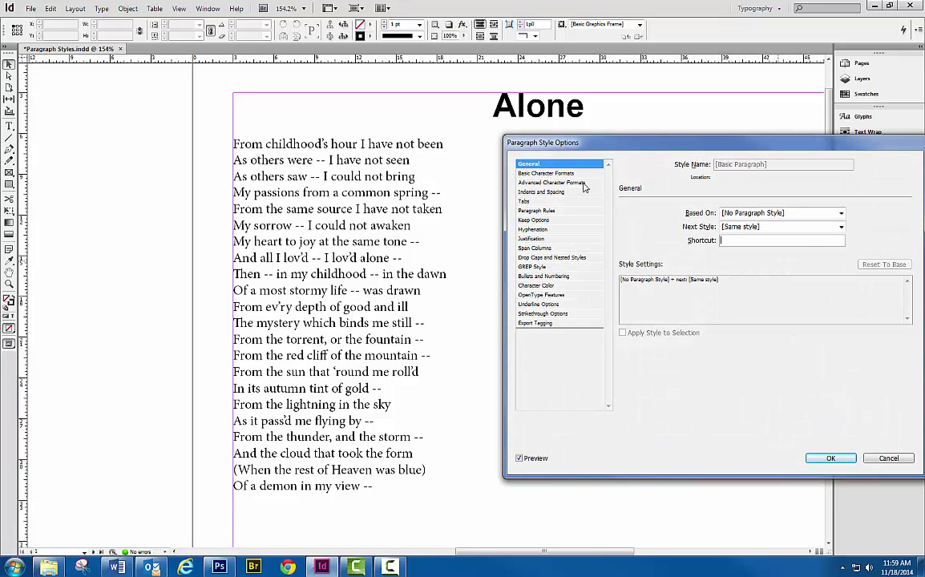
pyautogui.click(535, 174)
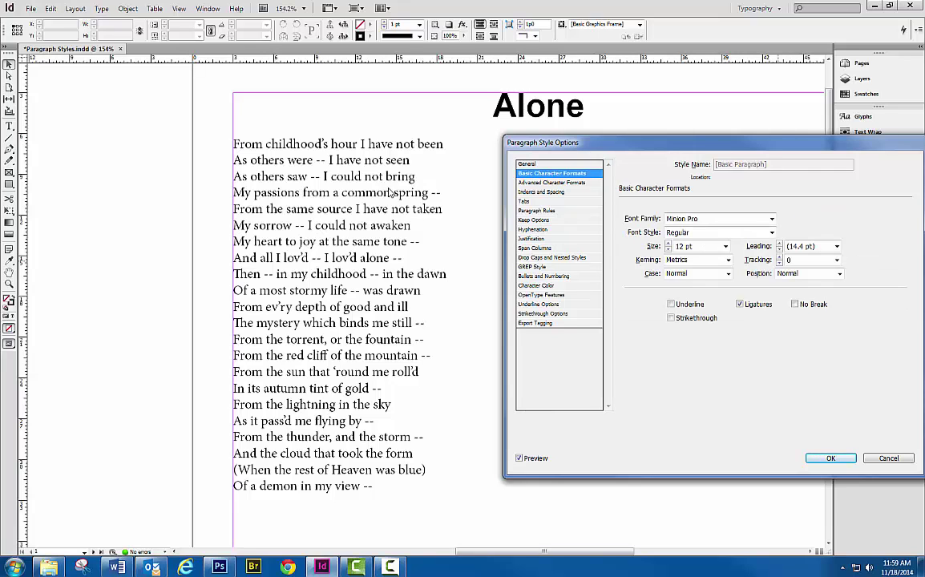
pyautogui.click(772, 222)
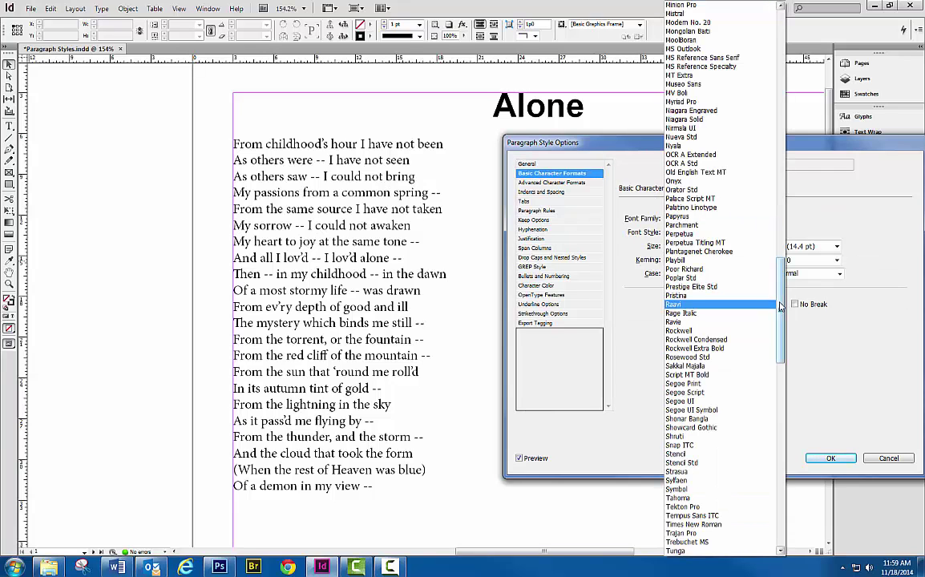
pyautogui.moveTo(782, 257); pyautogui.dragTo(779, 40)
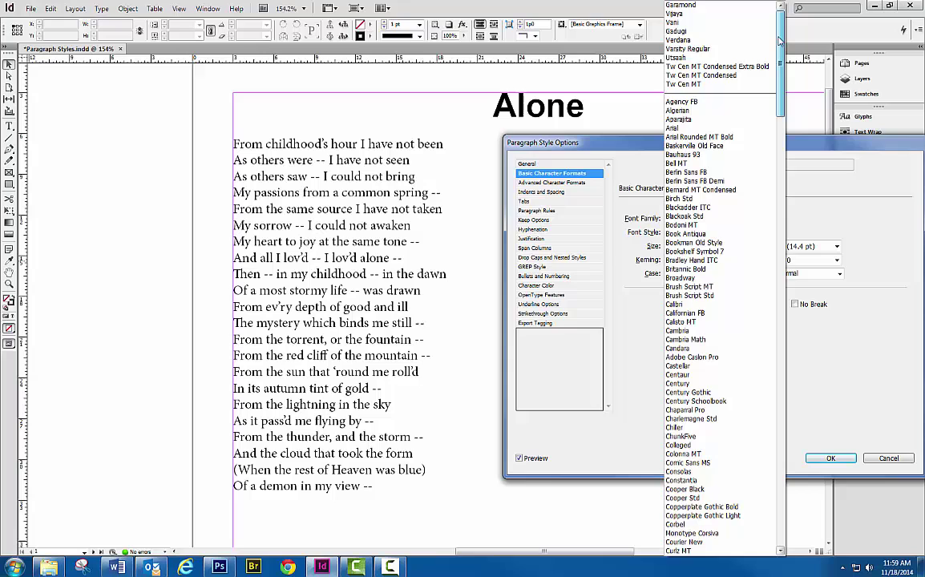
pyautogui.click(677, 128)
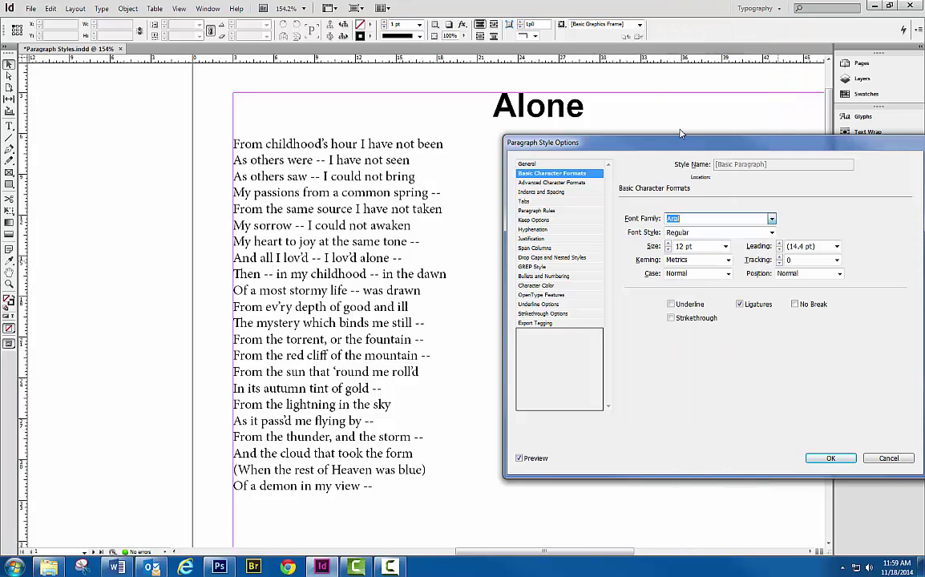
pyautogui.click(668, 250)
pyautogui.click(668, 250)
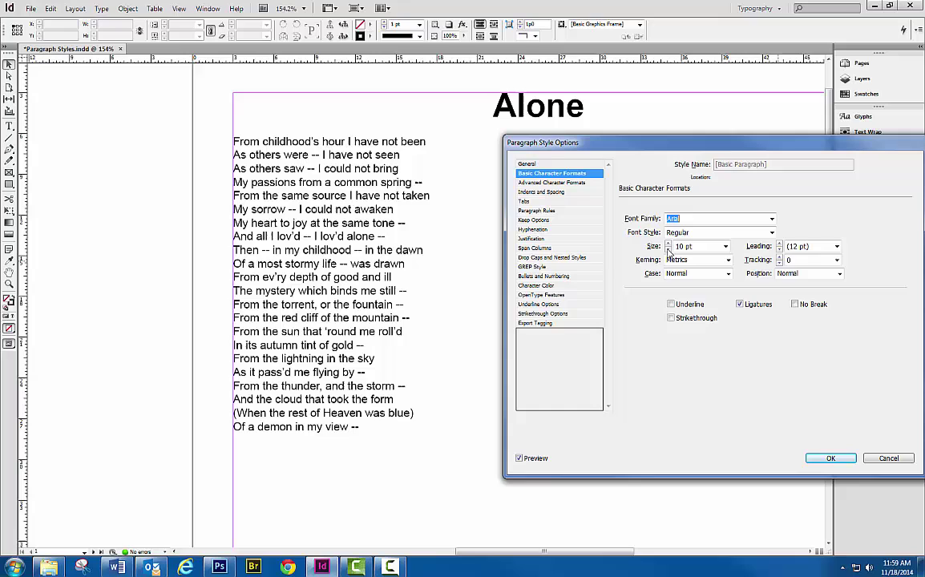
pyautogui.click(667, 245)
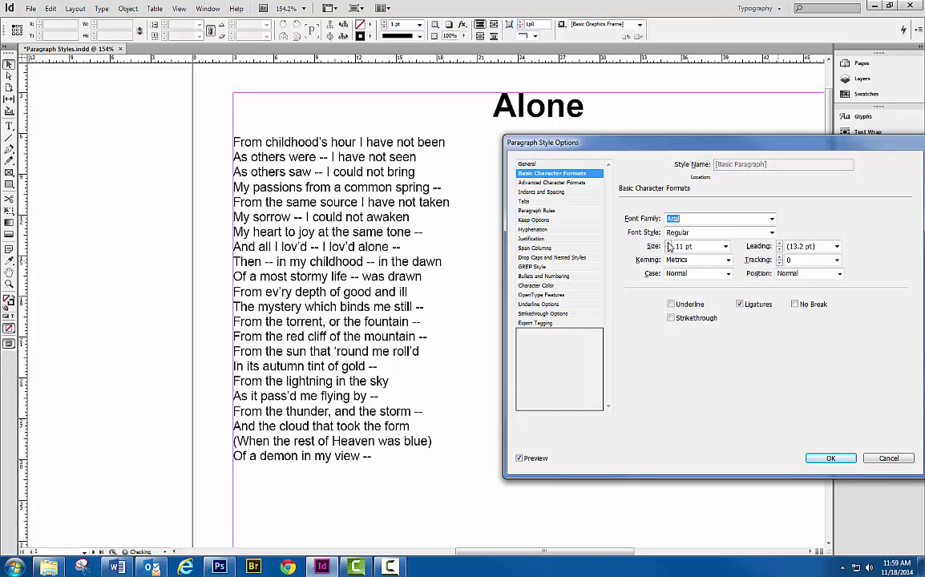
# Center-align the Basic Paragraph style and move the dialog aside to preview the poem
pyautogui.click(544, 192)
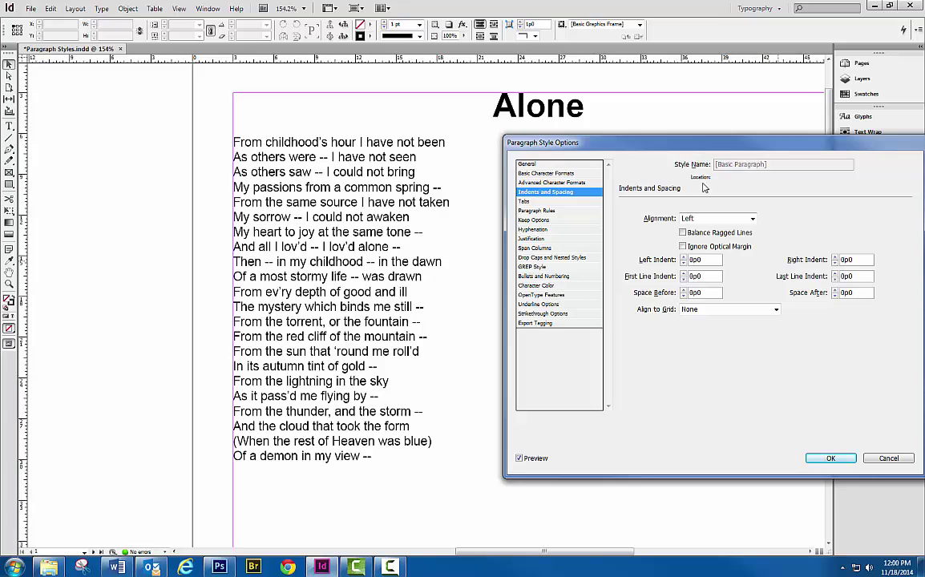
pyautogui.click(721, 218)
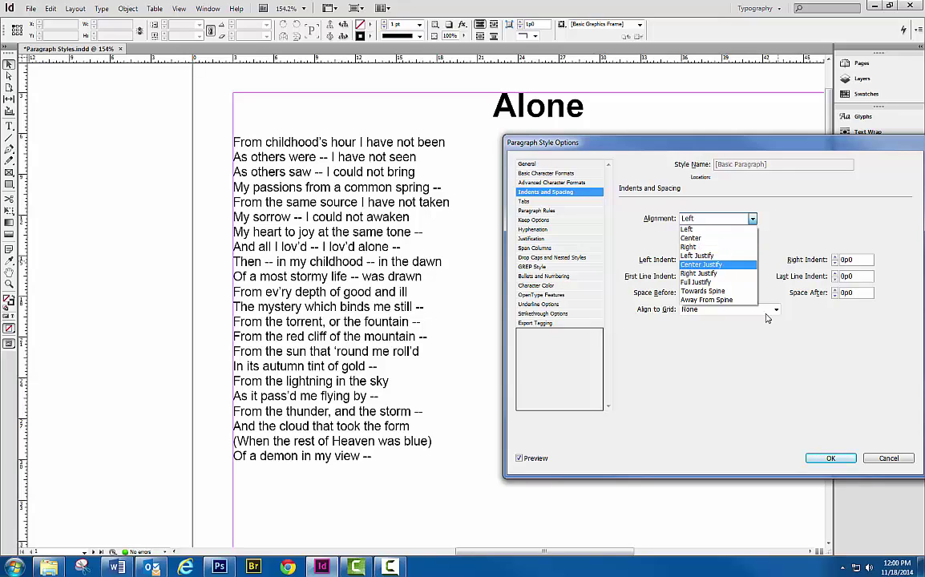
pyautogui.click(765, 419)
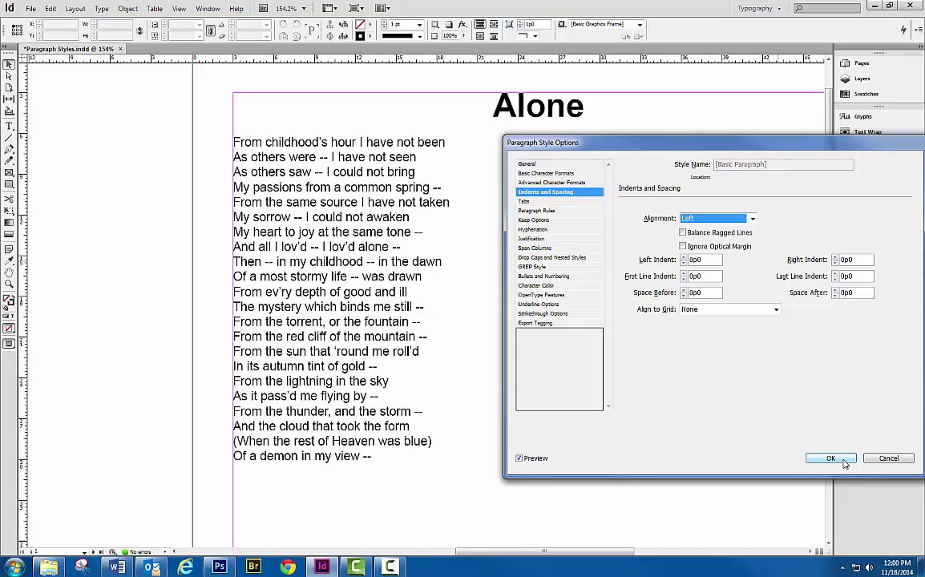
pyautogui.click(709, 219)
pyautogui.click(710, 239)
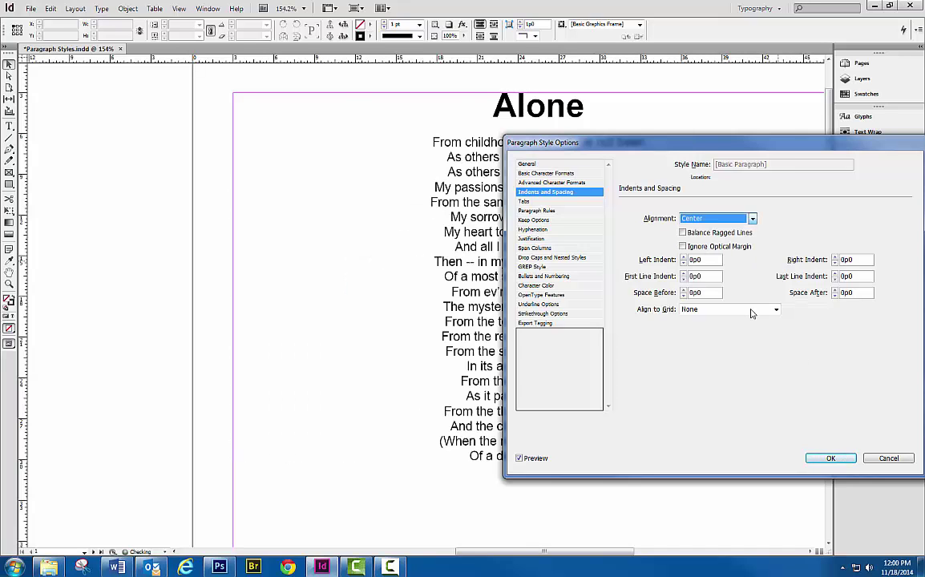
pyautogui.moveTo(749, 148); pyautogui.dragTo(272, 141)
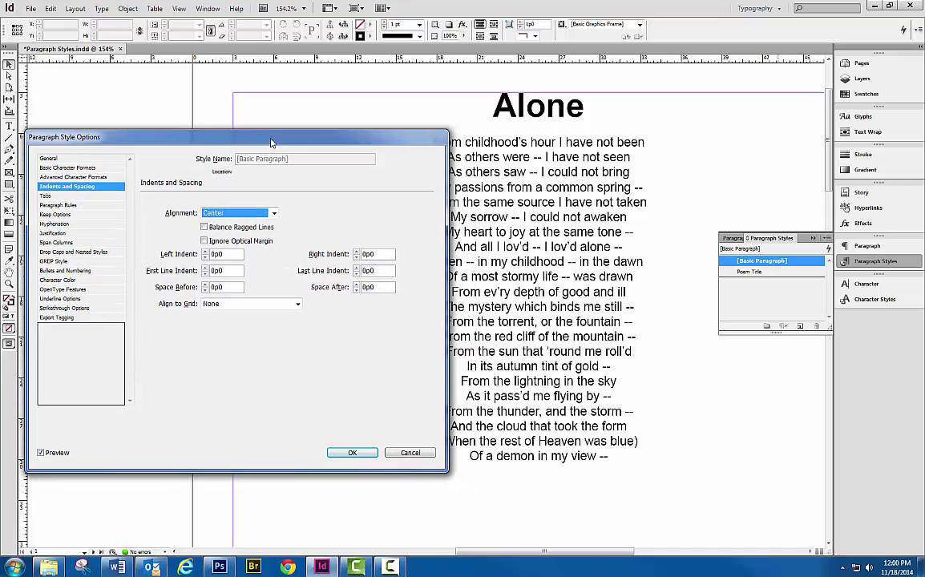
# Set the Basic Paragraph style's leading to 18 pt and save the changes
pyautogui.click(66, 168)
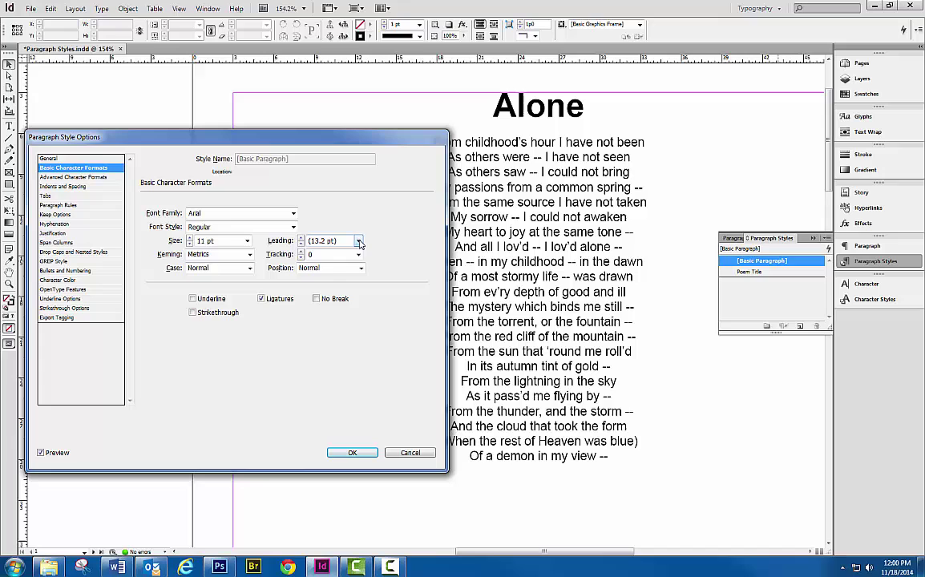
pyautogui.click(360, 241)
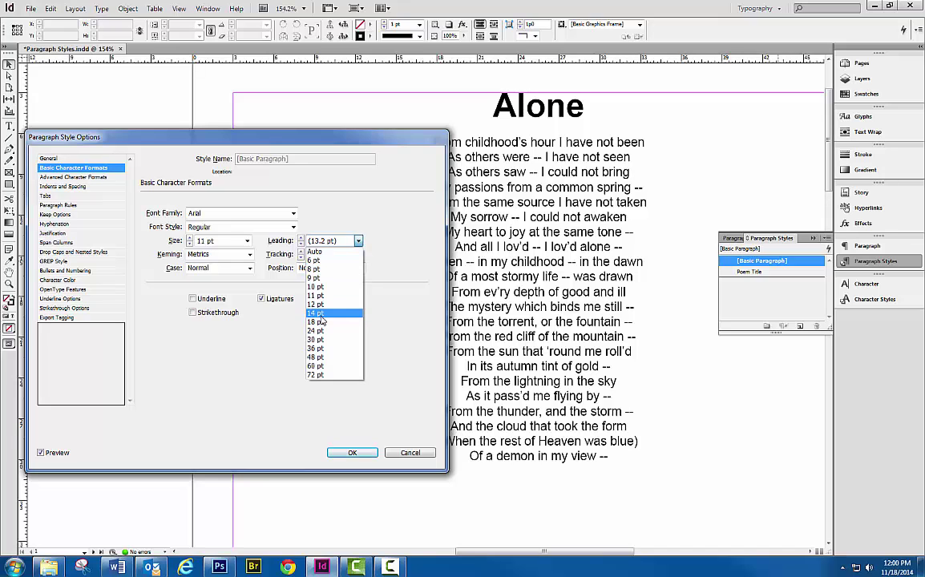
pyautogui.click(321, 313)
pyautogui.click(300, 238)
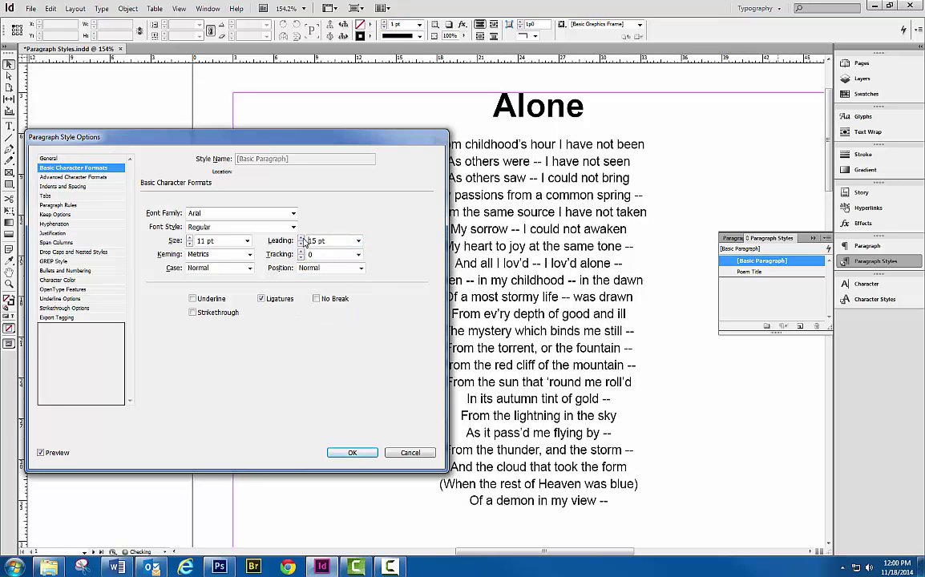
pyautogui.click(300, 238)
pyautogui.click(300, 238)
pyautogui.click(300, 238)
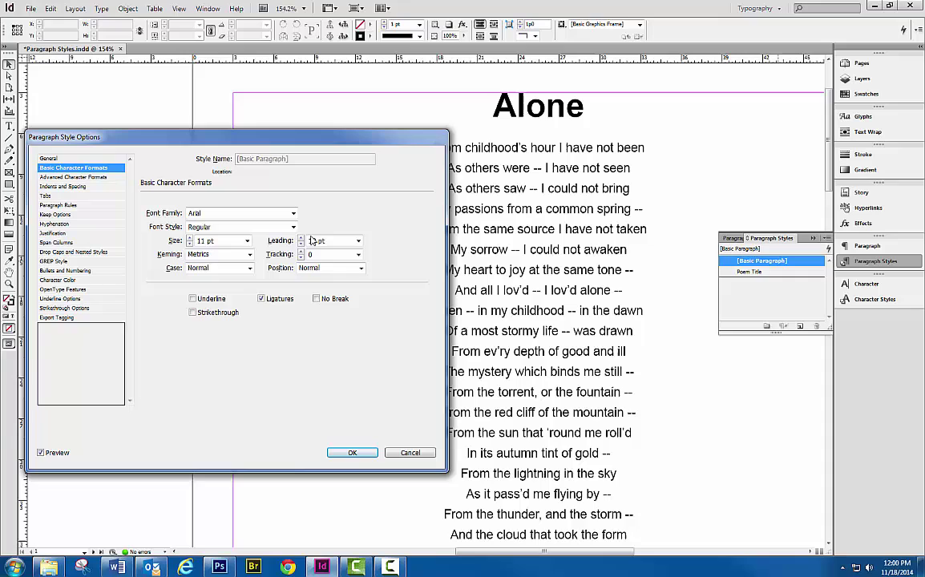
pyautogui.click(374, 453)
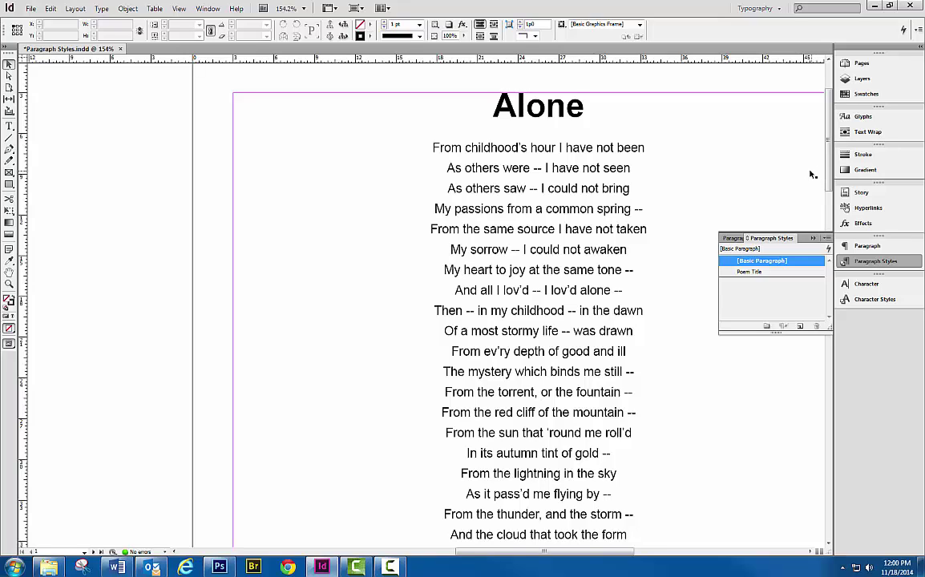
# Go to page 2 and zoom out to see the Annabel Lee text frame
pyautogui.click(860, 64)
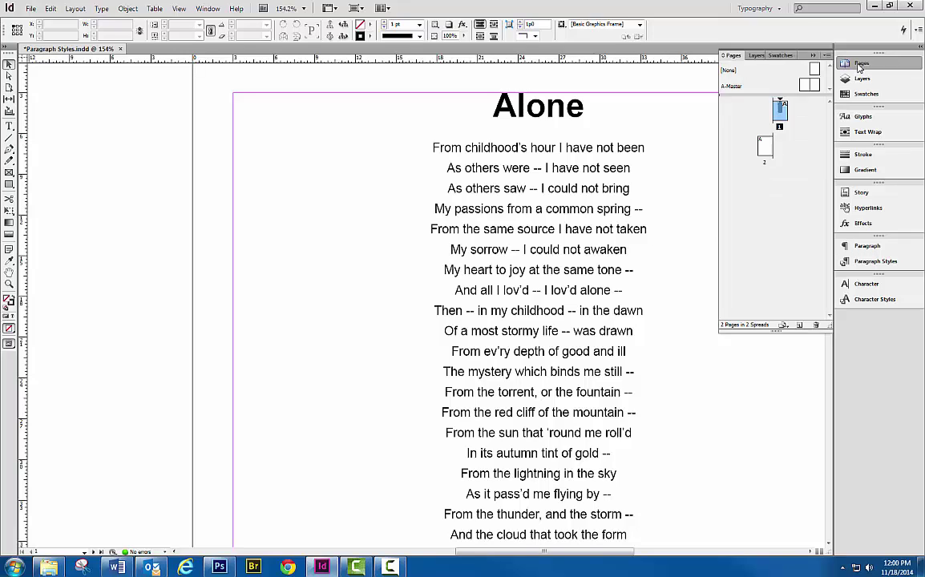
pyautogui.doubleClick(765, 148)
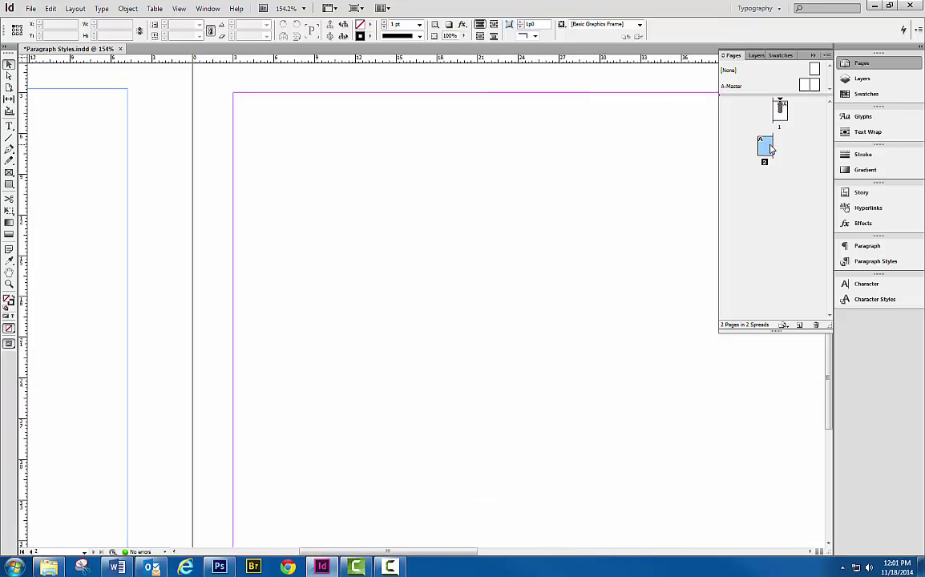
pyautogui.hotkey('ctrl', '-')
pyautogui.hotkey('ctrl', '-')
pyautogui.hotkey('ctrl', '-')
pyautogui.hotkey('ctrl', '-')
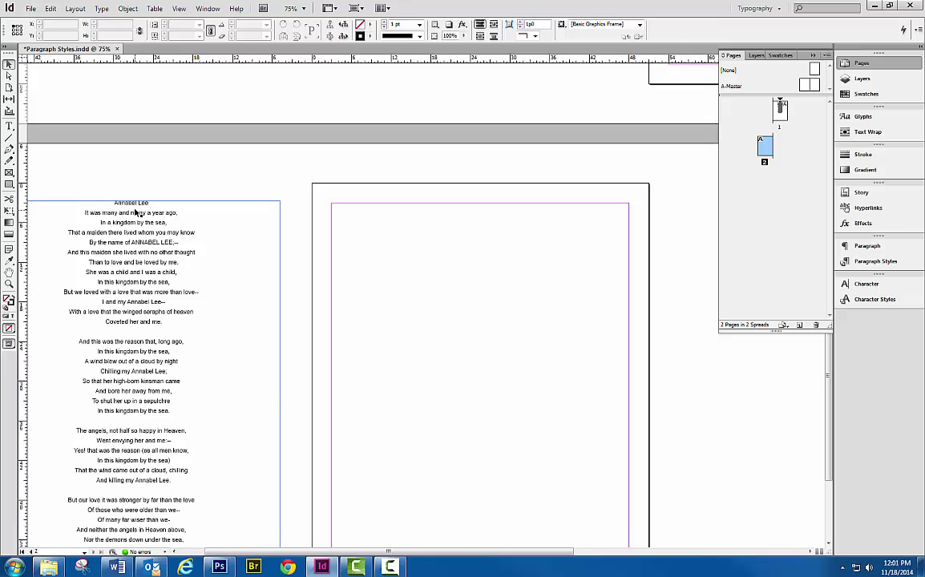
pyautogui.click(126, 193)
pyautogui.click(9, 125)
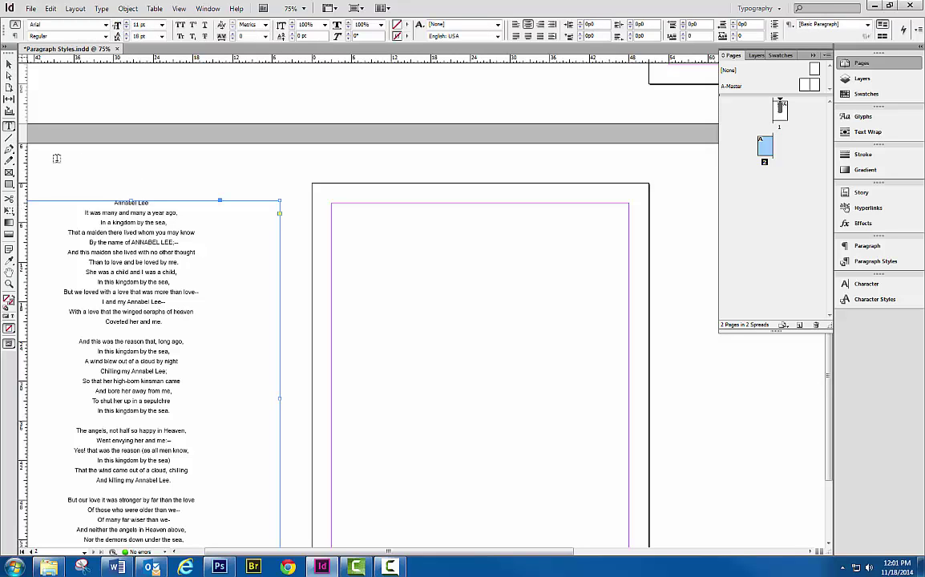
pyautogui.doubleClick(126, 203)
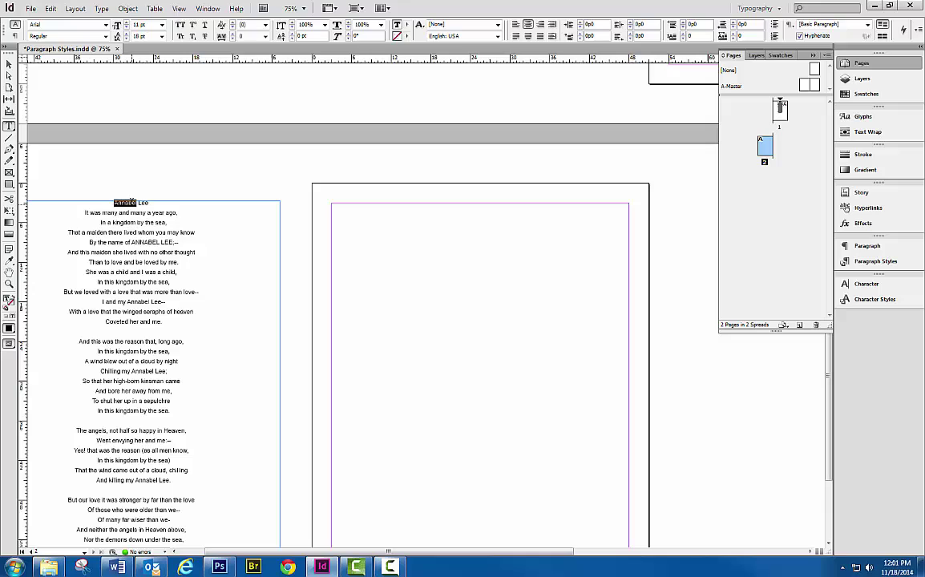
pyautogui.keyDown('shift'); pyautogui.click(158, 203); pyautogui.keyUp('shift')
pyautogui.click(875, 262)
pyautogui.click(751, 272)
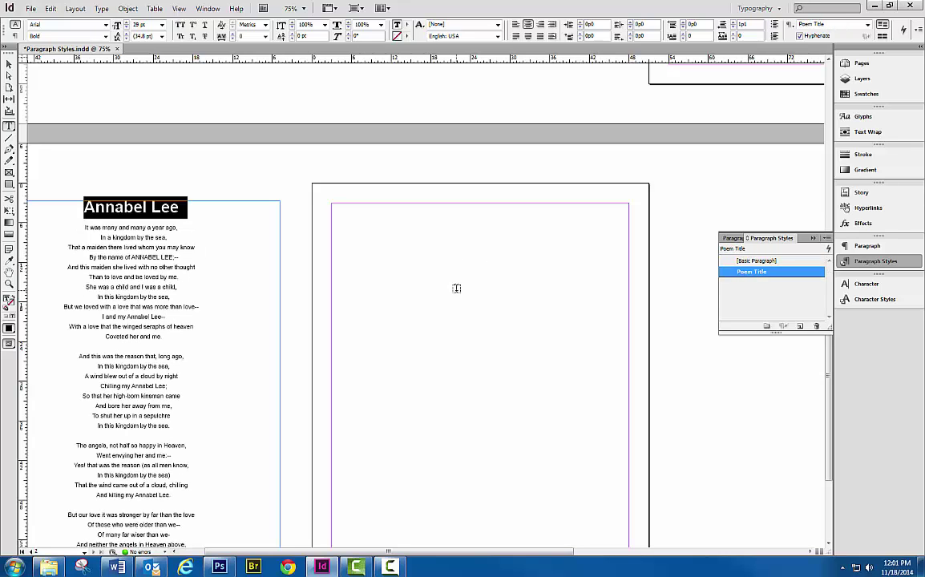
pyautogui.scroll(8, 456, 287)
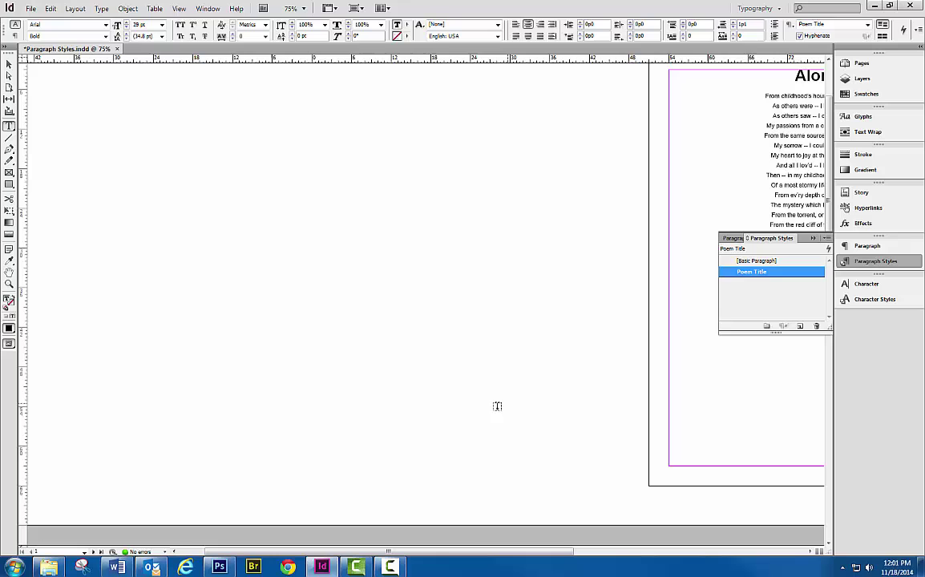
pyautogui.moveTo(448, 553); pyautogui.dragTo(362, 519)
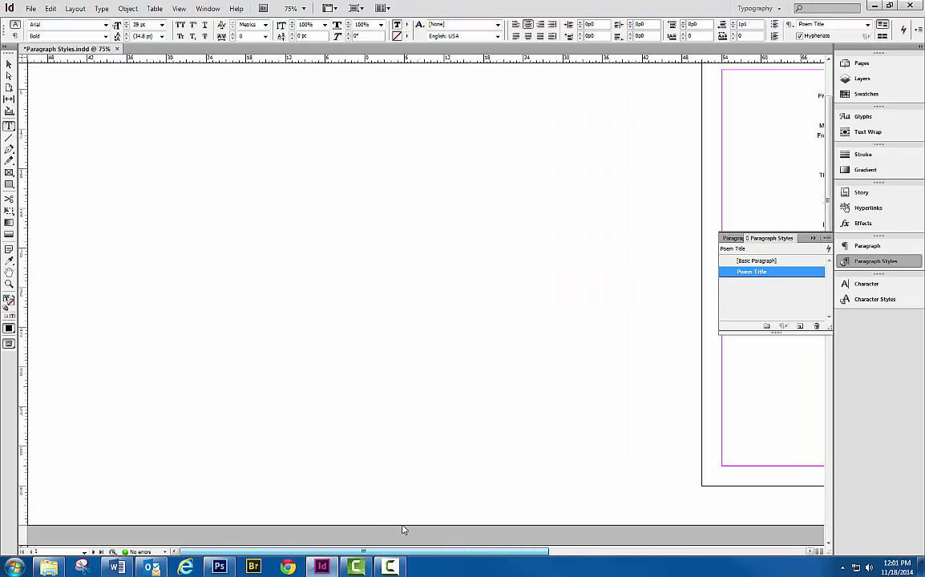
pyautogui.scroll(-12, 444, 374)
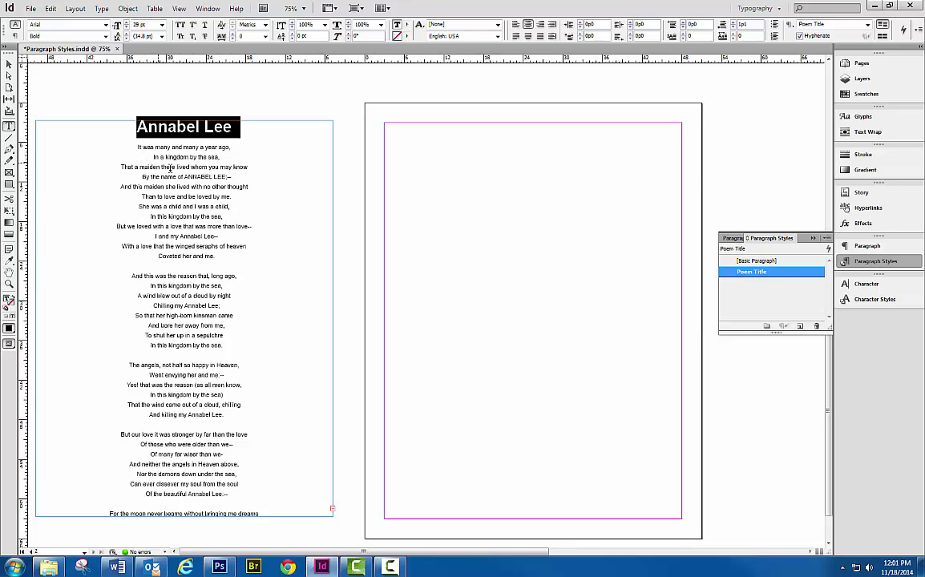
pyautogui.click(170, 167)
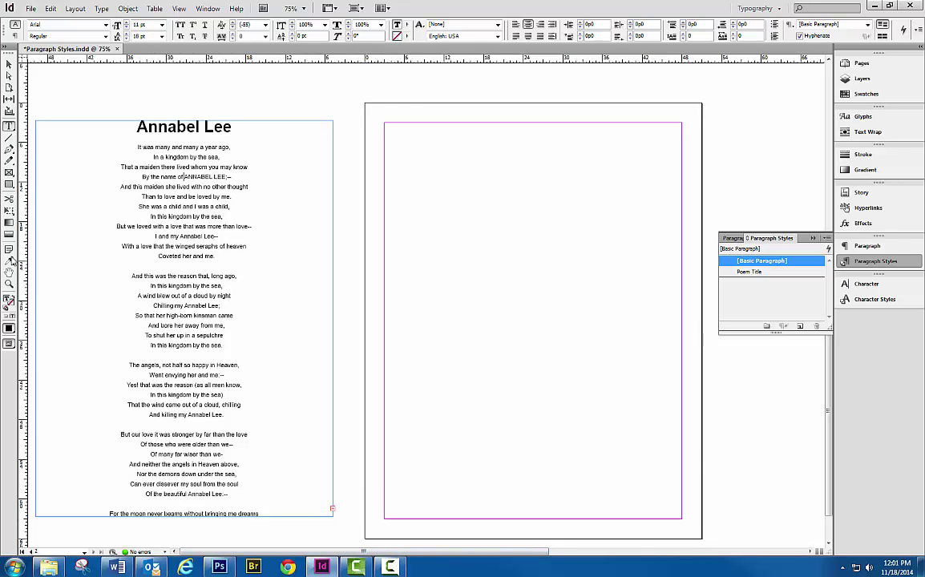
# Inspect the Annabel Lee last stanza, zoom out to both pages, and show page thumbnails
pyautogui.click(9, 284)
pyautogui.moveTo(138, 408); pyautogui.dragTo(338, 503)
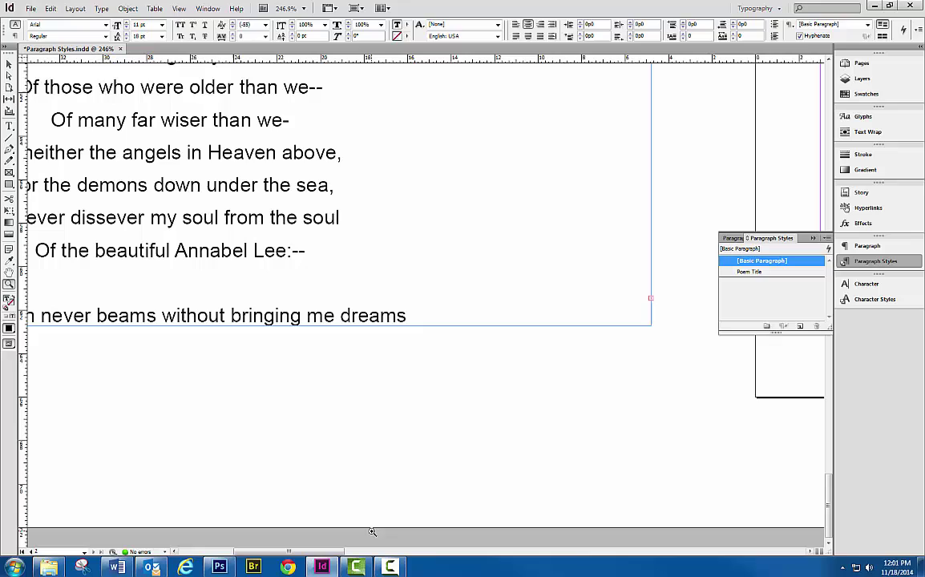
pyautogui.keyDown('alt'); pyautogui.click(654, 300); pyautogui.keyUp('alt')
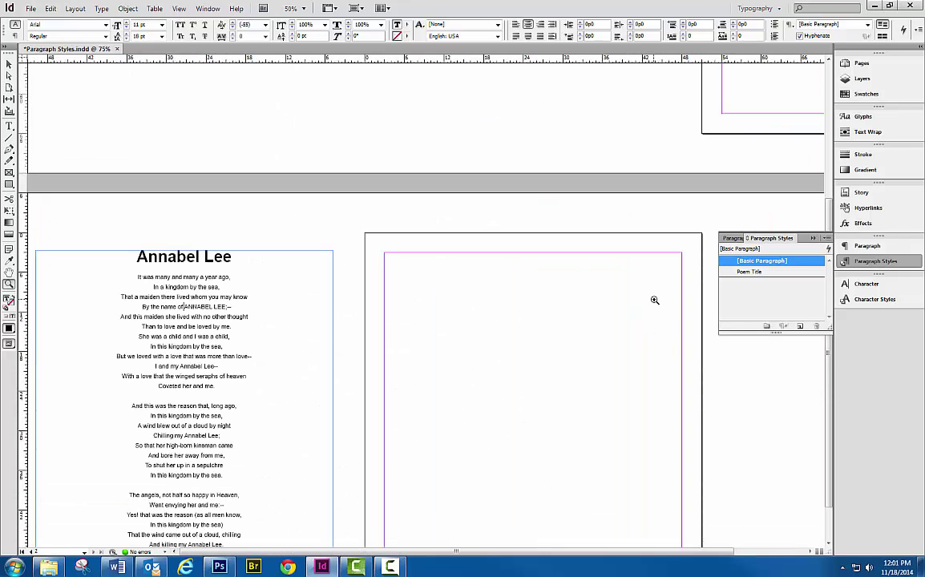
pyautogui.keyDown('alt'); pyautogui.click(654, 300); pyautogui.keyUp('alt')
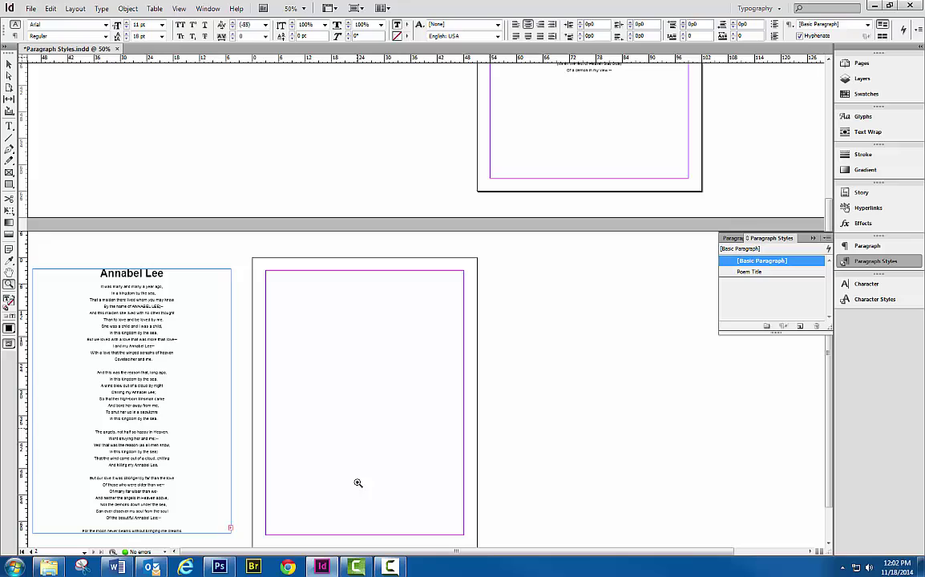
pyautogui.click(862, 63)
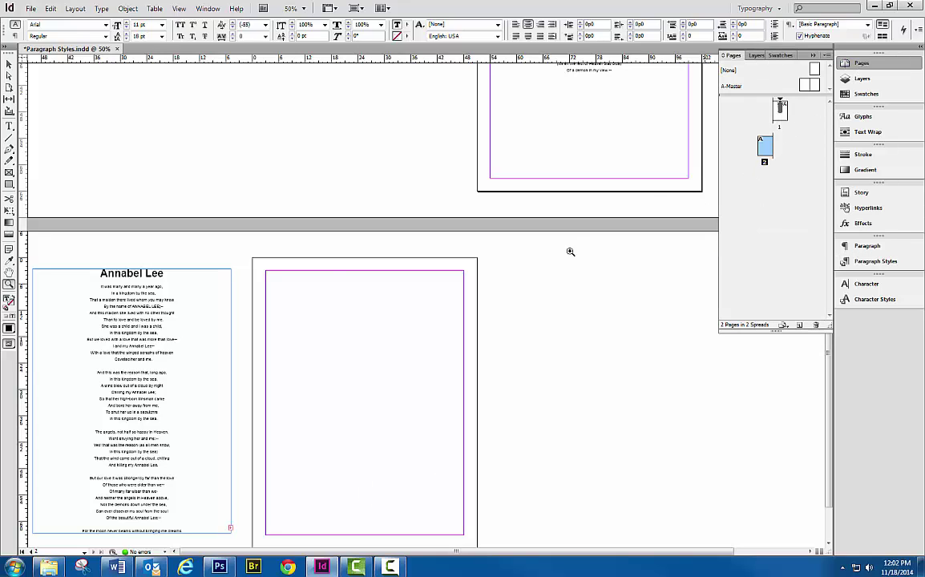
pyautogui.click(9, 64)
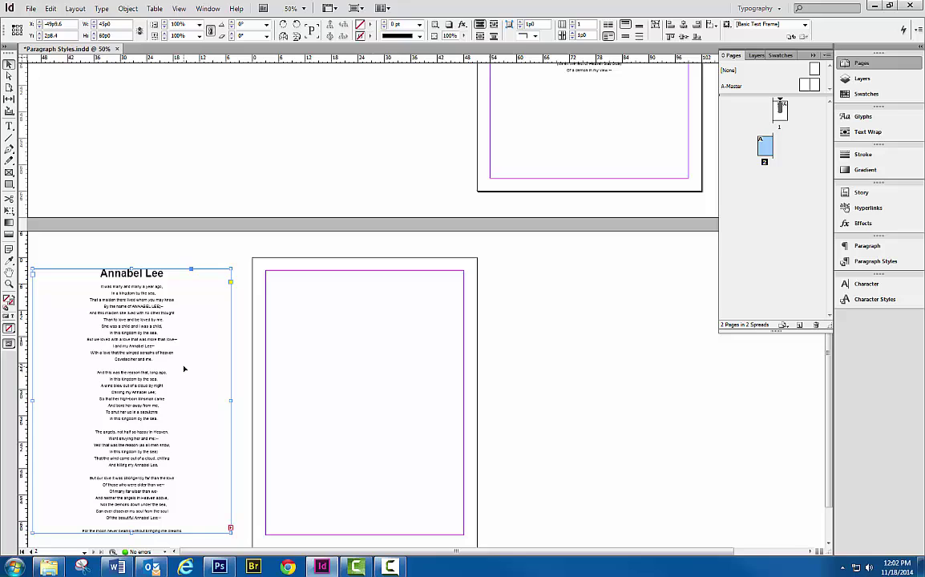
# Thread the Annabel Lee overflow into a new frame spanning the blank page 2 margins
pyautogui.click(231, 528)
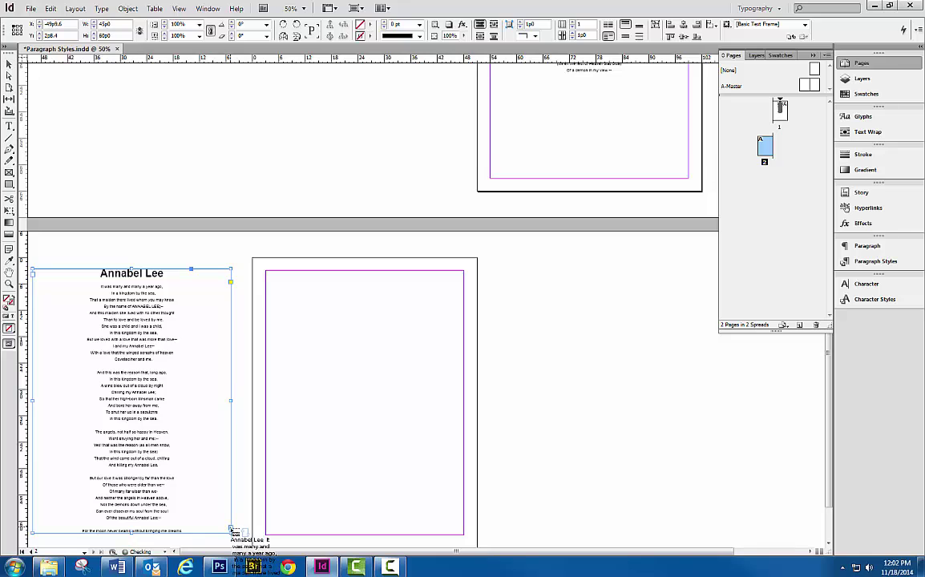
pyautogui.click(265, 273)
pyautogui.moveTo(266, 273); pyautogui.dragTo(466, 536)
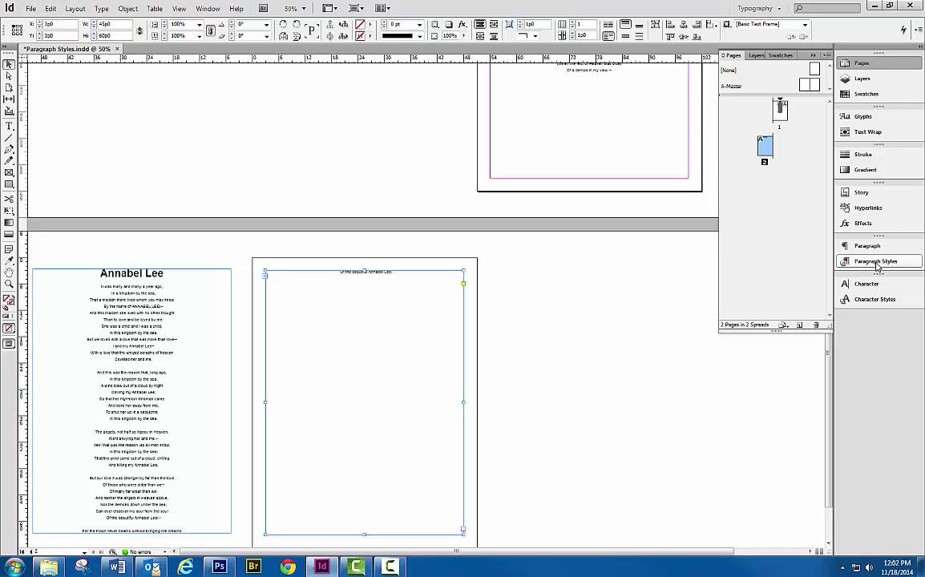
# Lower the [Basic Paragraph] style's leading from 18 pt to 16 pt
pyautogui.click(549, 321)
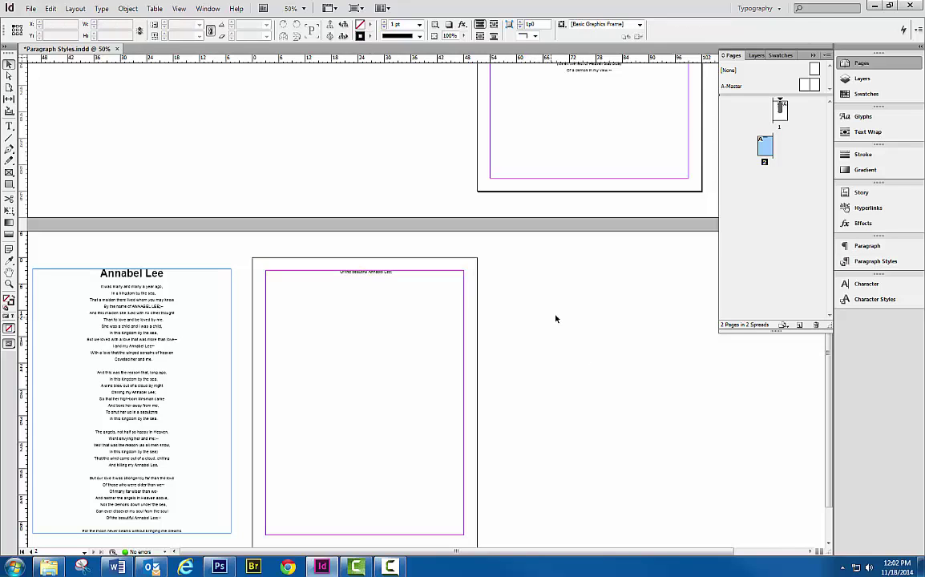
pyautogui.click(875, 261)
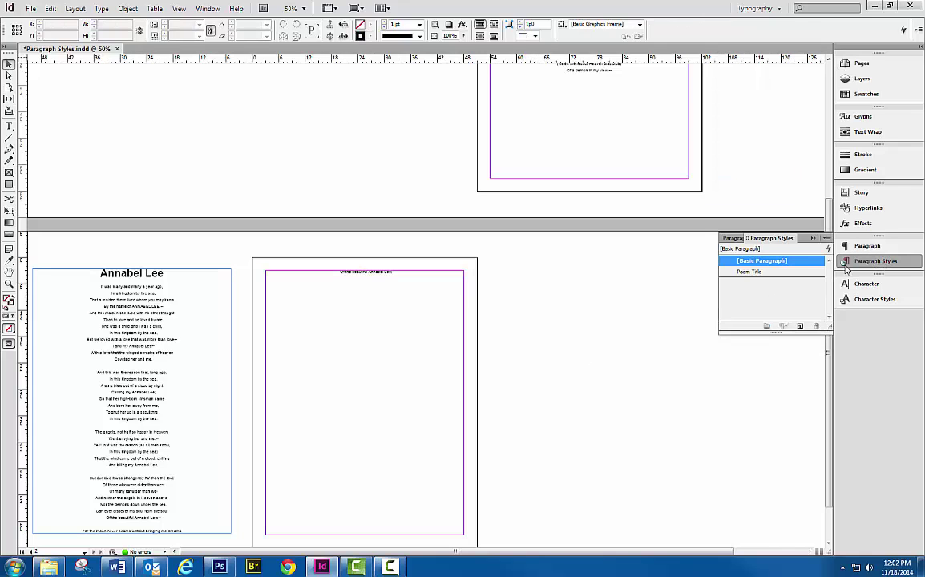
pyautogui.doubleClick(762, 262)
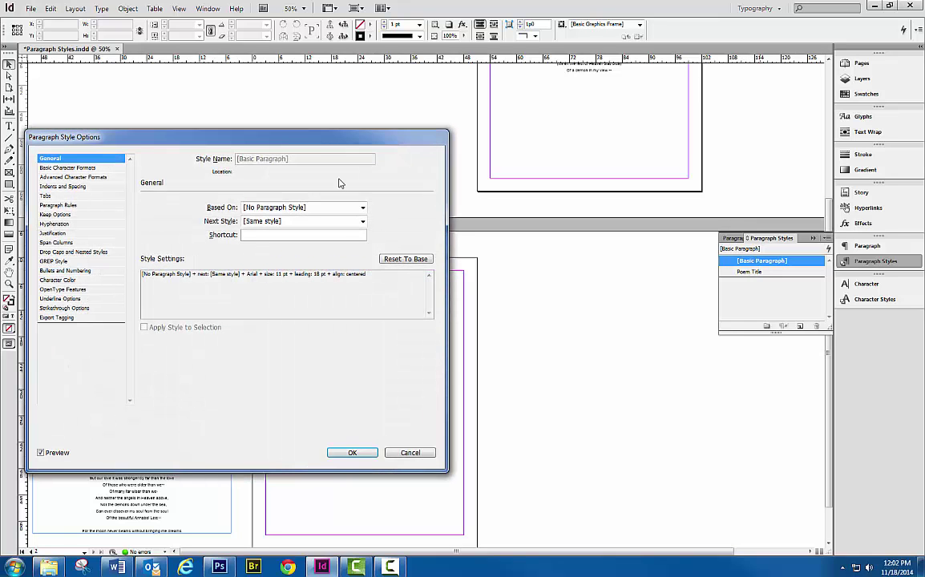
pyautogui.moveTo(303, 141); pyautogui.dragTo(787, 192)
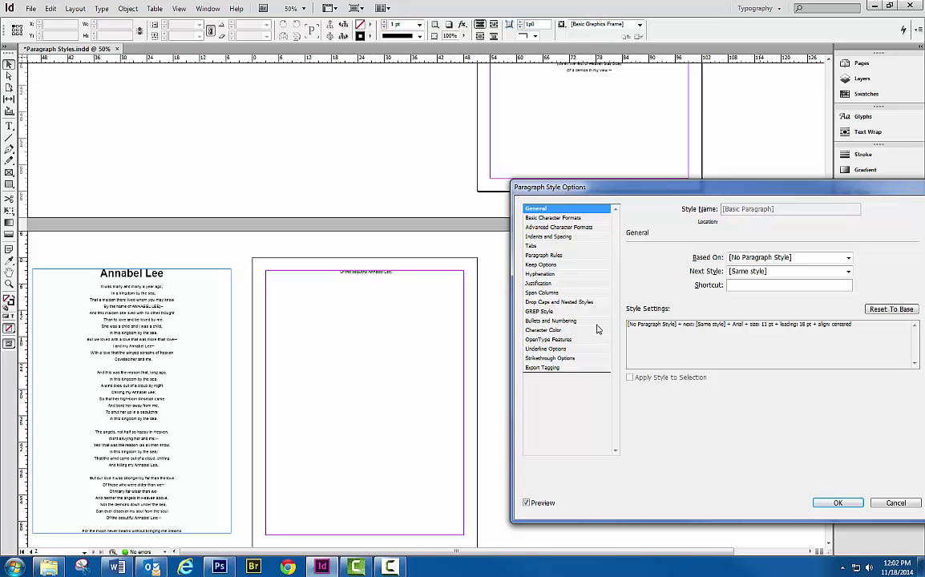
pyautogui.click(552, 237)
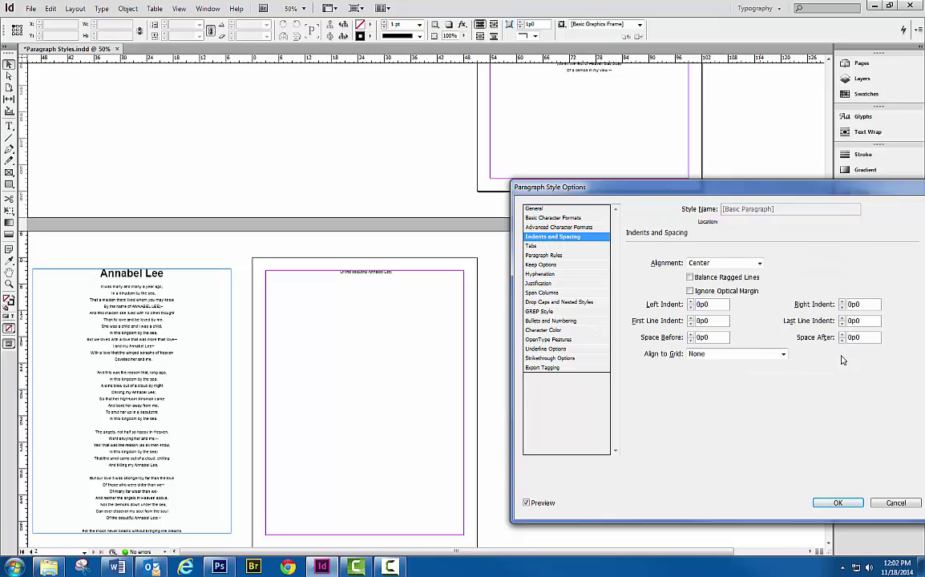
pyautogui.press('Up')
pyautogui.press('Up')
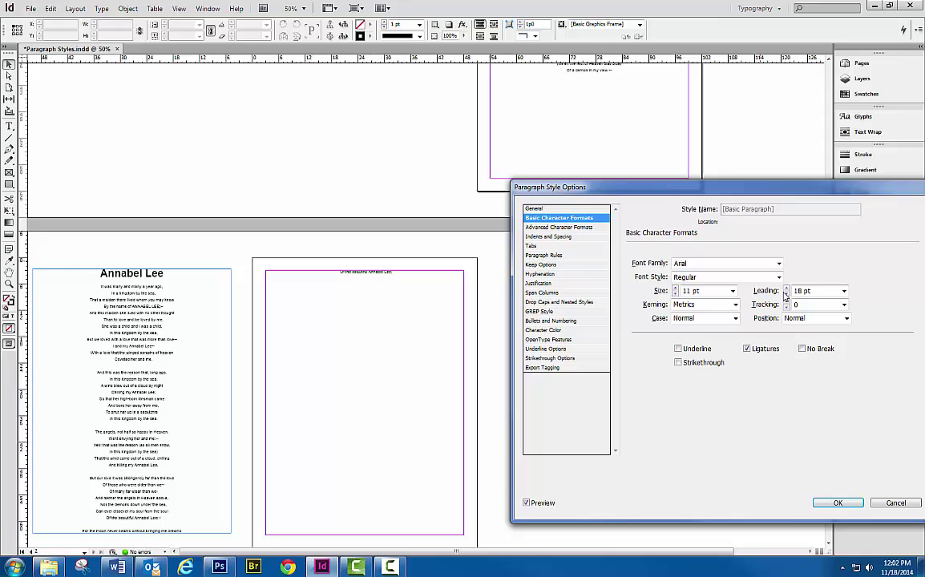
pyautogui.click(787, 295)
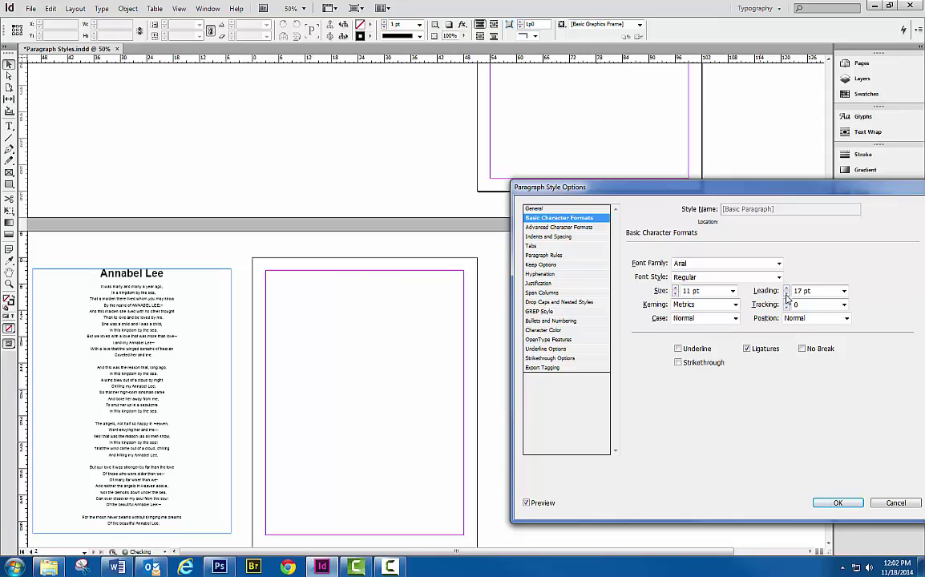
pyautogui.click(787, 295)
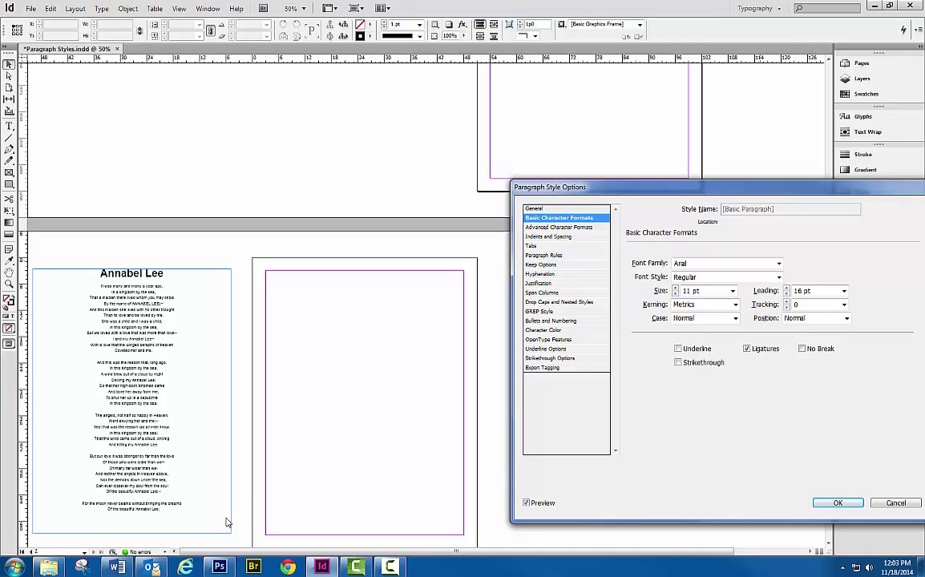
pyautogui.click(837, 503)
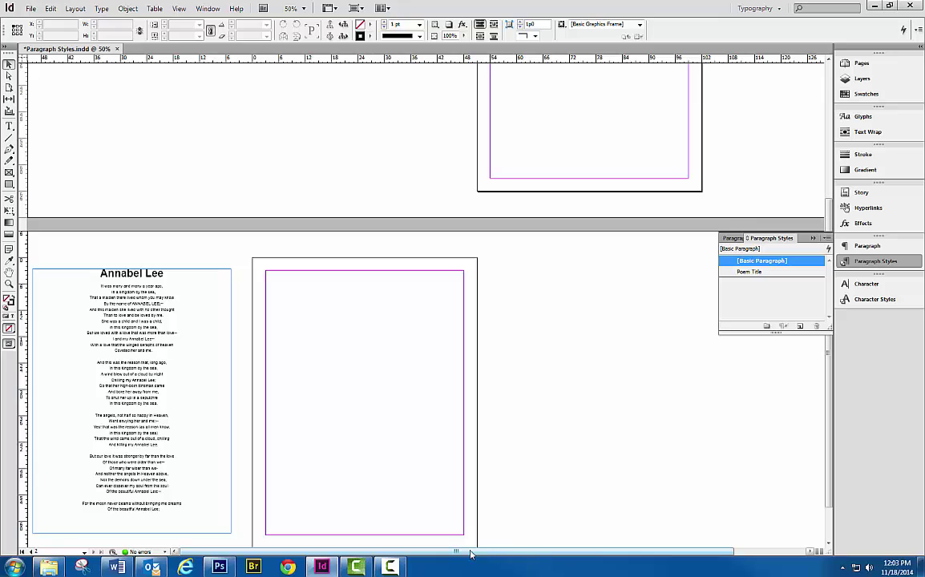
# Draw a text frame filling page 2, type three test lines, and style the first as Poem Title
pyautogui.click(9, 126)
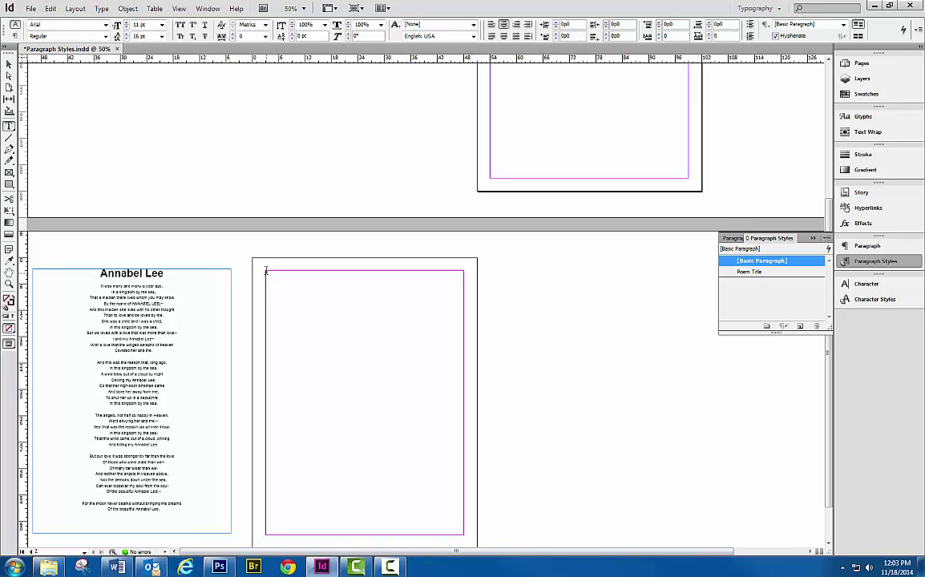
pyautogui.moveTo(265, 271); pyautogui.dragTo(464, 530)
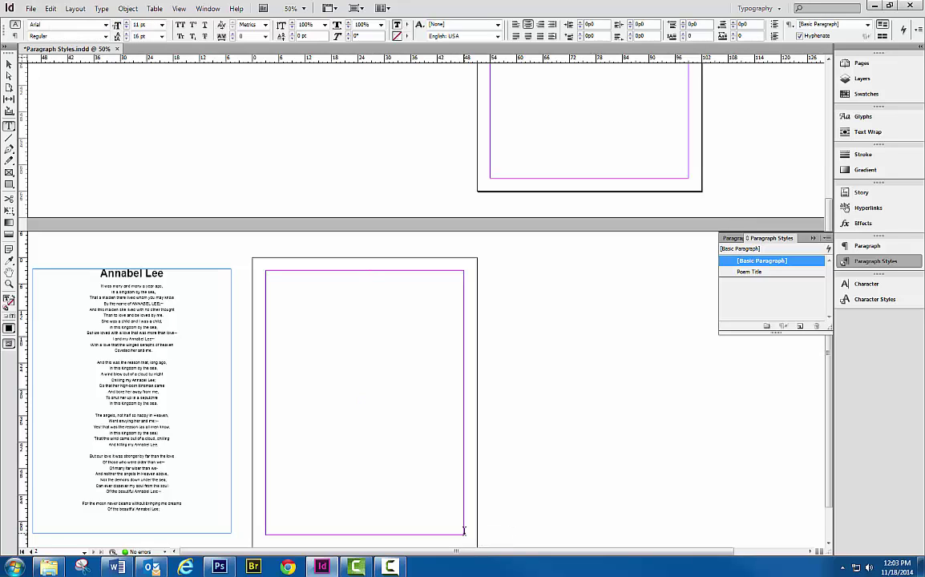
pyautogui.hotkey('ctrl', '=')
pyautogui.hotkey('ctrl', '=')
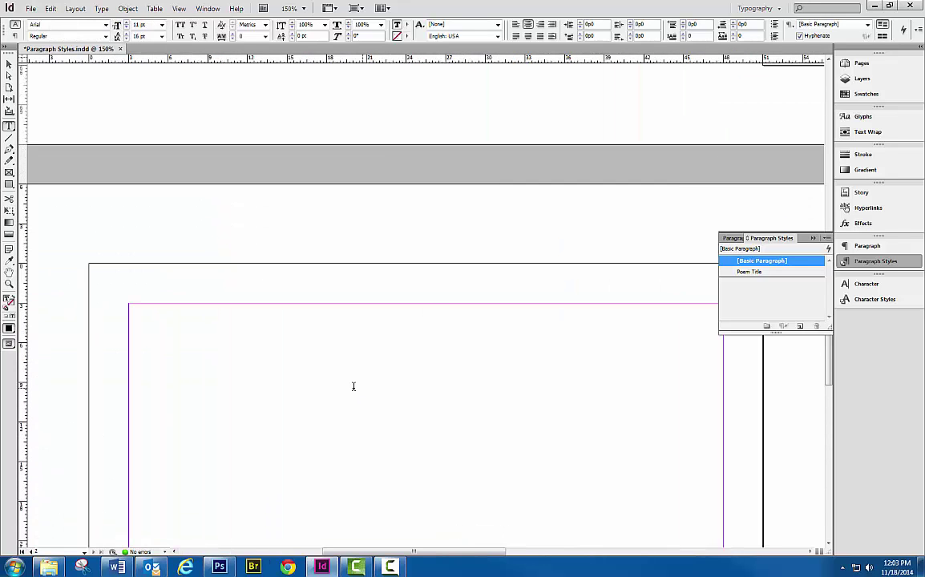
pyautogui.write('flkjdfslkjasdlfkj')
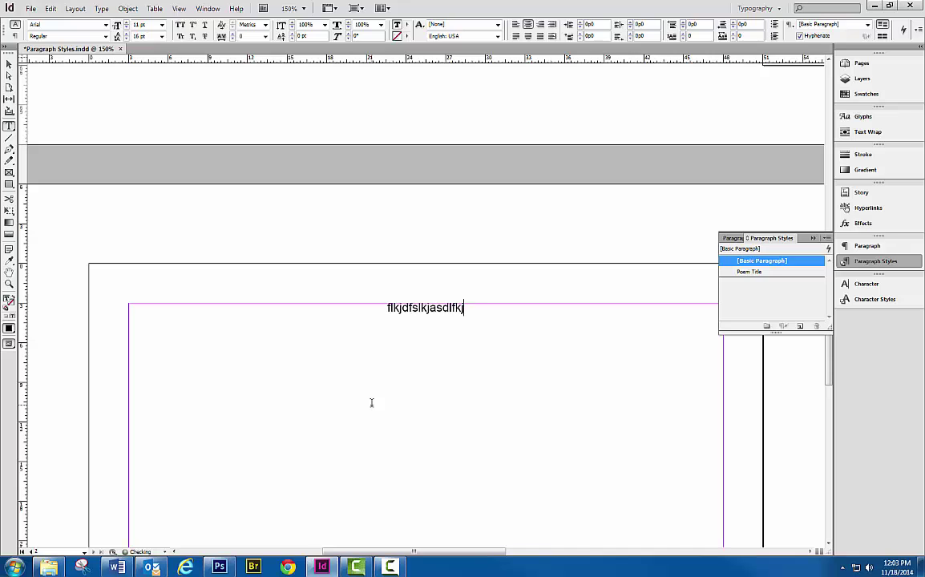
pyautogui.press('Return')
pyautogui.write('asgdlkjasdlkjsdglk;jlkjgd')
pyautogui.press('Return')
pyautogui.write('asdglkjsdgl;kjsadglkjsdg')
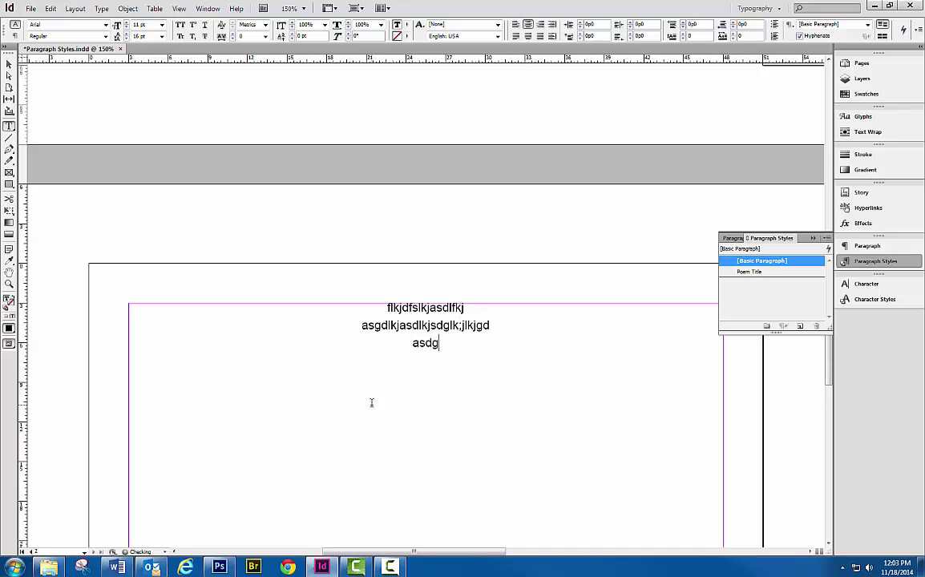
pyautogui.press('Return')
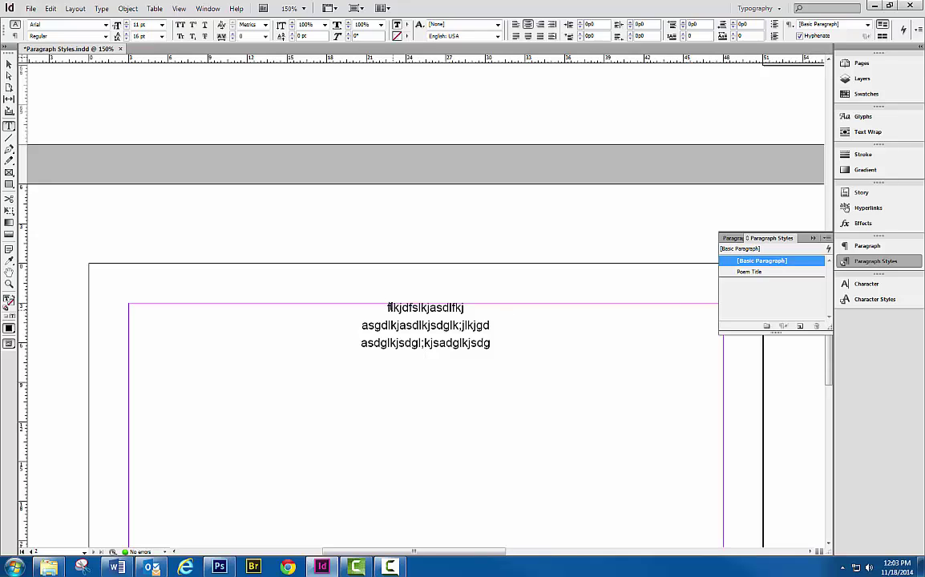
pyautogui.moveTo(386, 308); pyautogui.dragTo(468, 308)
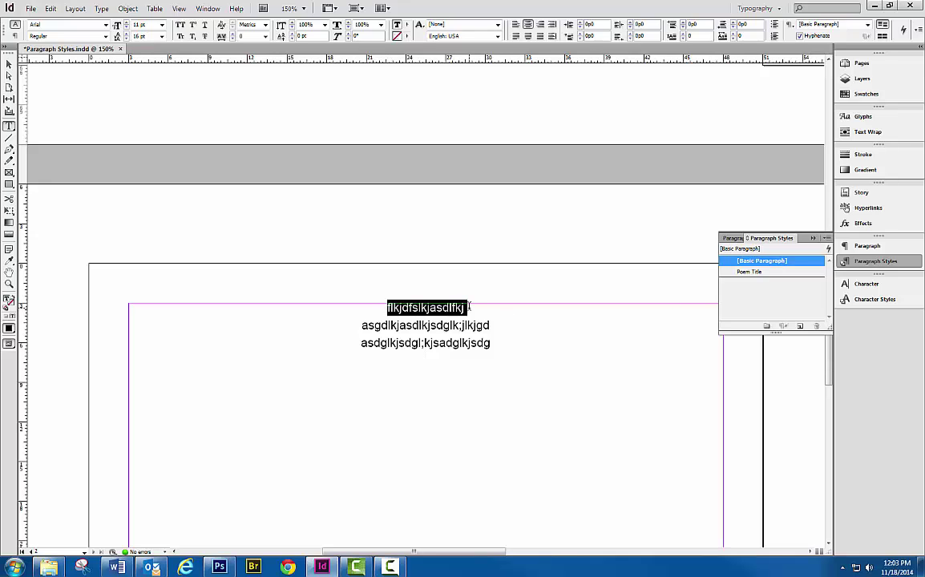
pyautogui.click(753, 273)
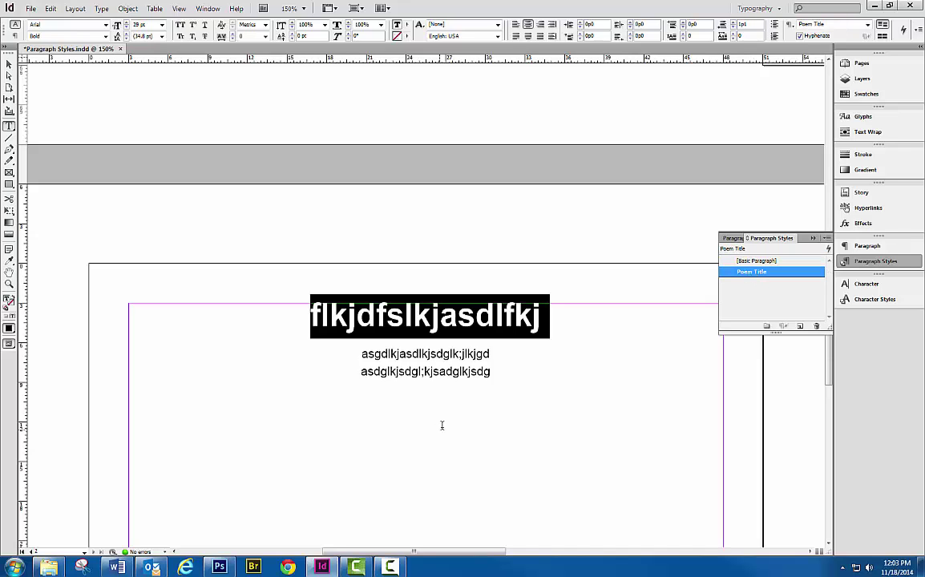